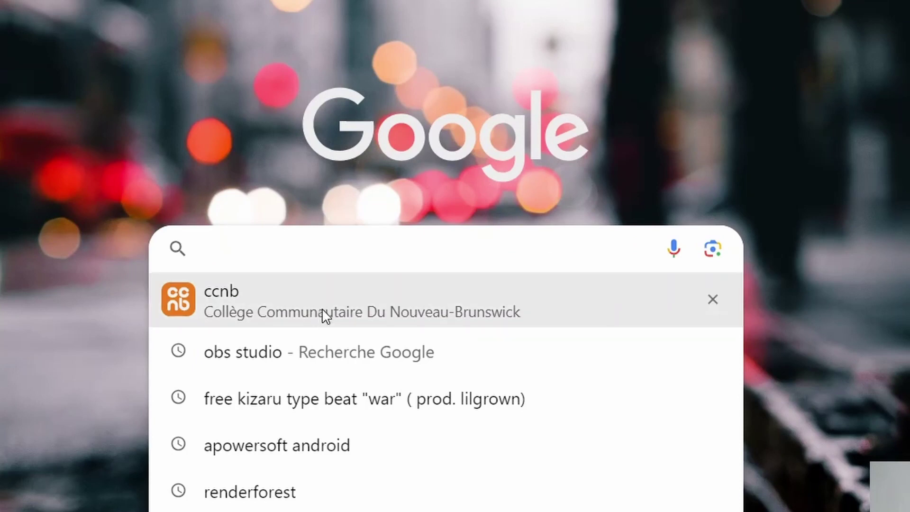
# Step: Search Google for 'ccnb' and open the CCNB: Accueil home page
pyautogui.write('ccnb')
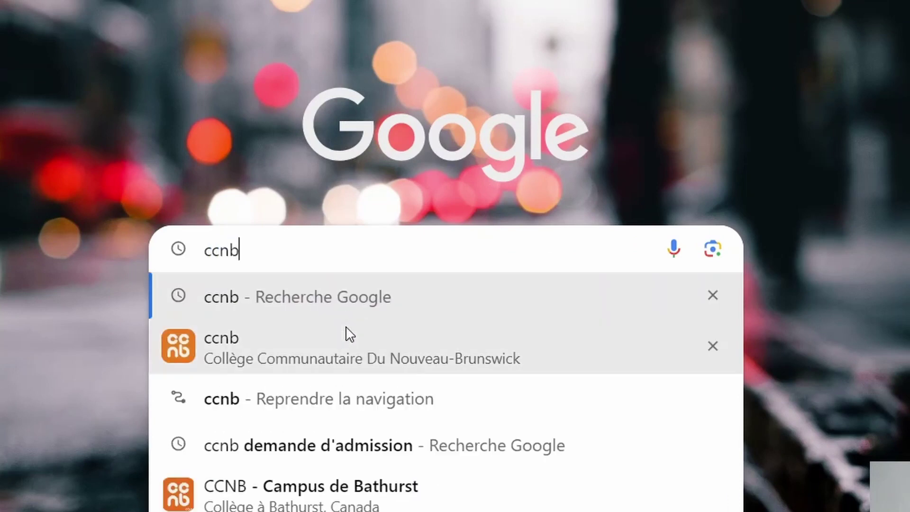
pyautogui.press('Return')
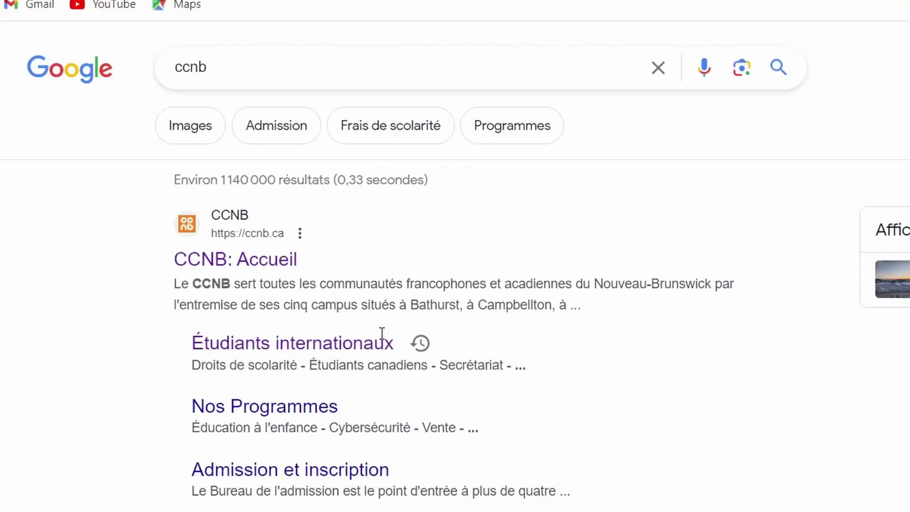
pyautogui.click(261, 260)
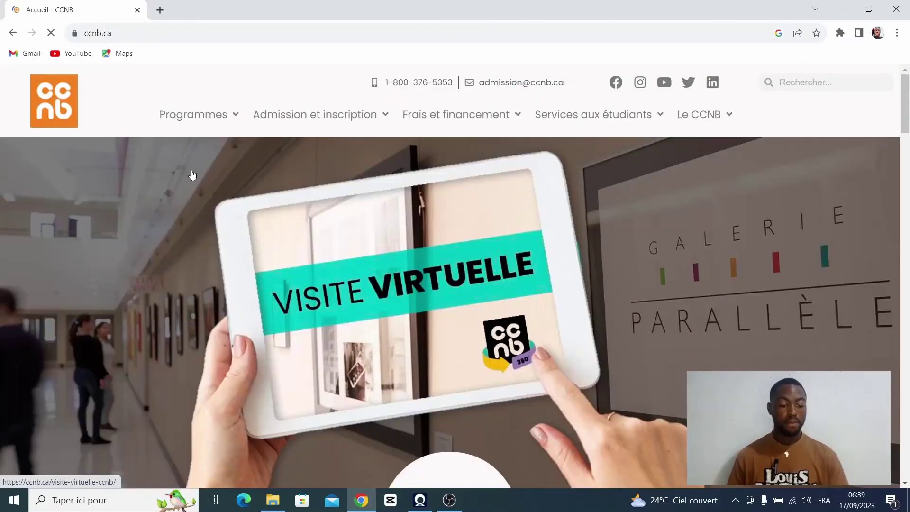
pyautogui.moveTo(265, 126)
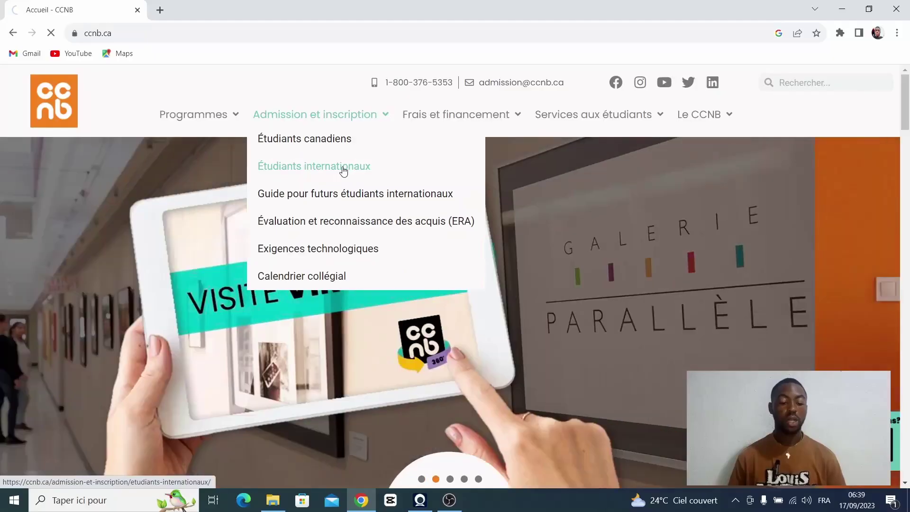
# Step: Open the Étudiants internationaux admission page and read Étape 1 and 2, including the $100 fee
pyautogui.click(466, 239)
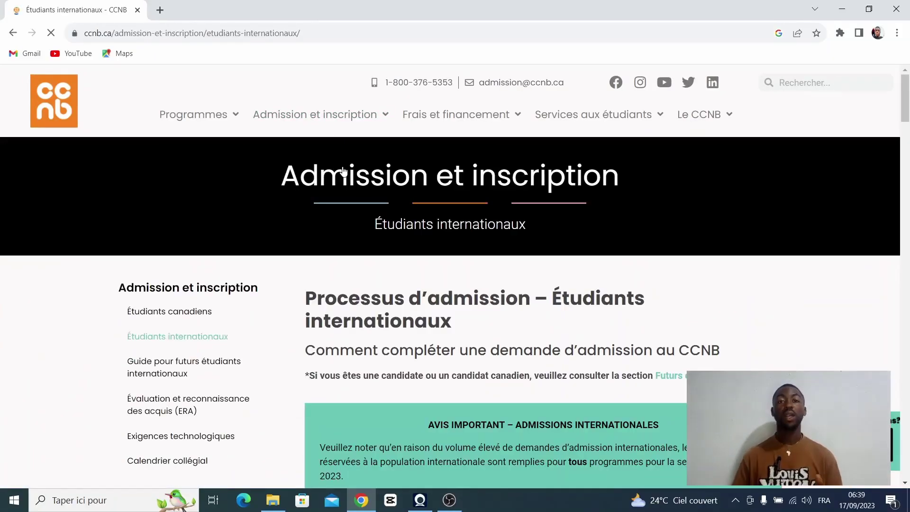
pyautogui.scroll(-3, 419, 240)
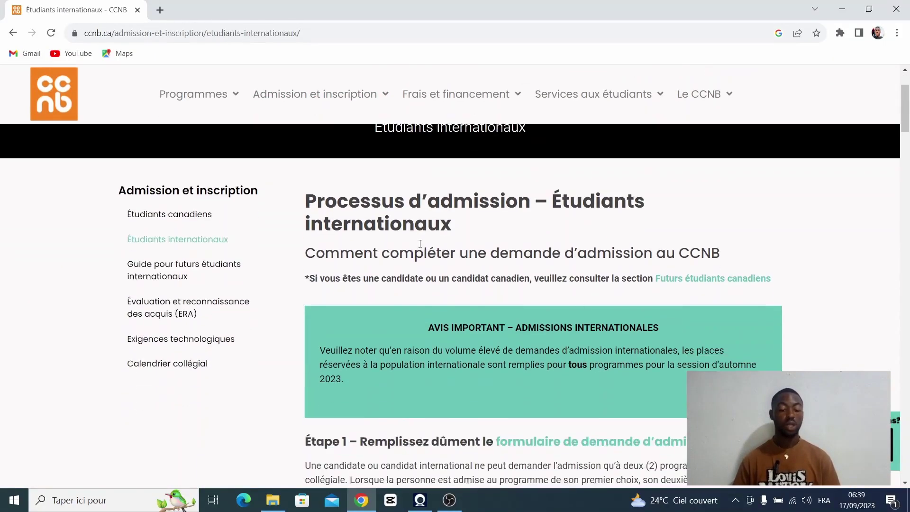
pyautogui.scroll(-3, 413, 257)
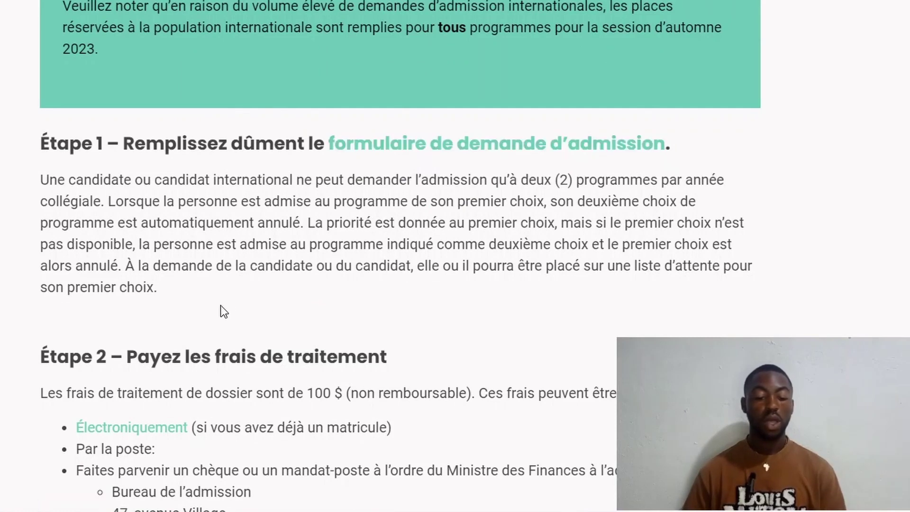
pyautogui.scroll(-7, 220, 309)
pyautogui.scroll(-3, 221, 309)
pyautogui.scroll(4, 230, 284)
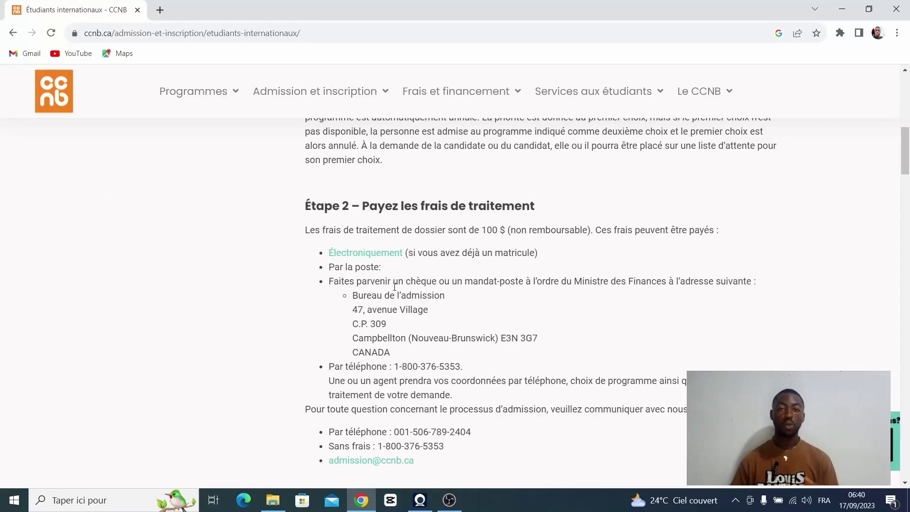
pyautogui.scroll(-4, 396, 282)
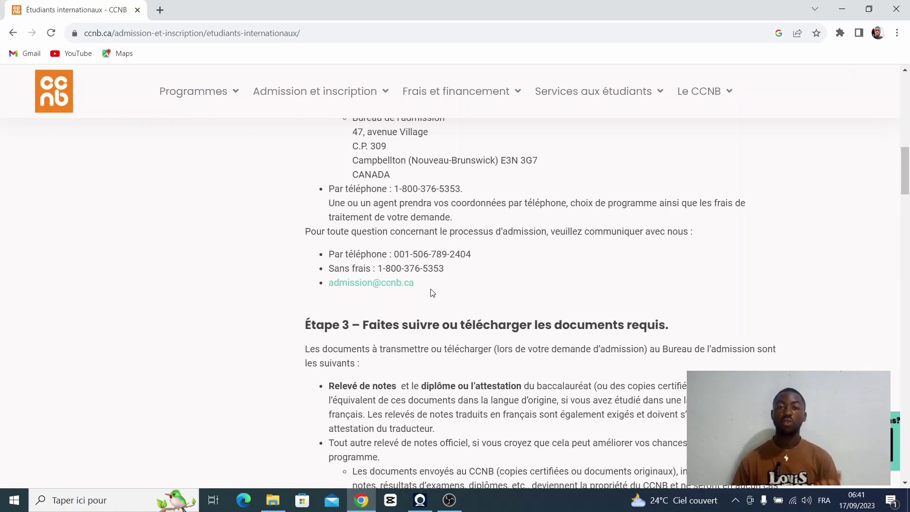
# Step: Follow the Étape 1 'formulaire de demande d'admission' link to the application sign-in page
pyautogui.scroll(6, 433, 292)
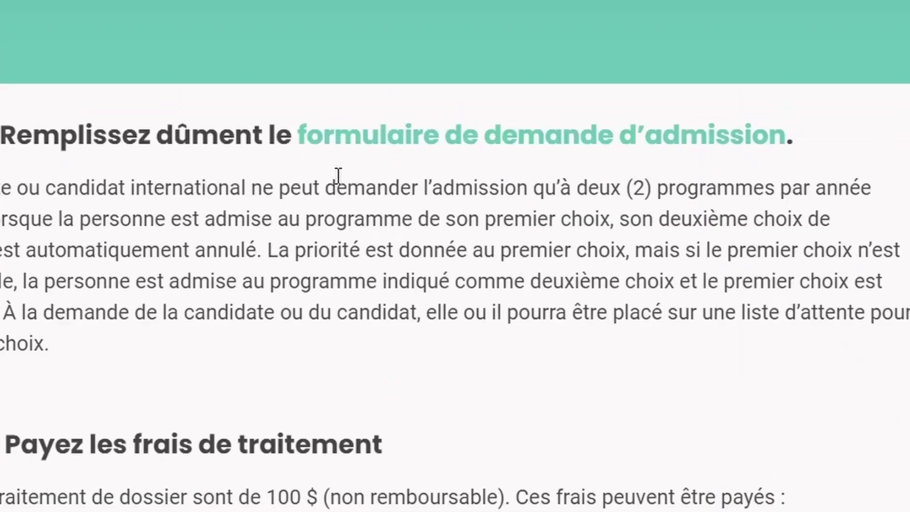
pyautogui.scroll(1, 513, 202)
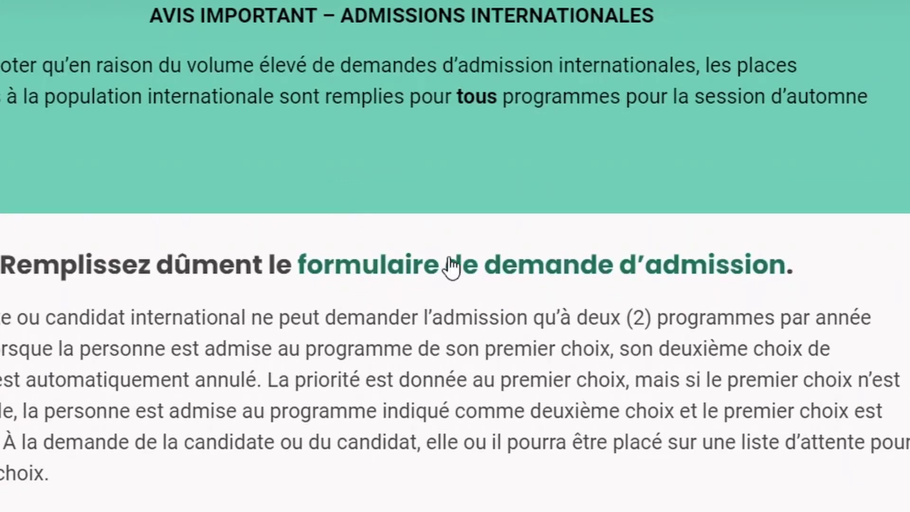
pyautogui.click(516, 279)
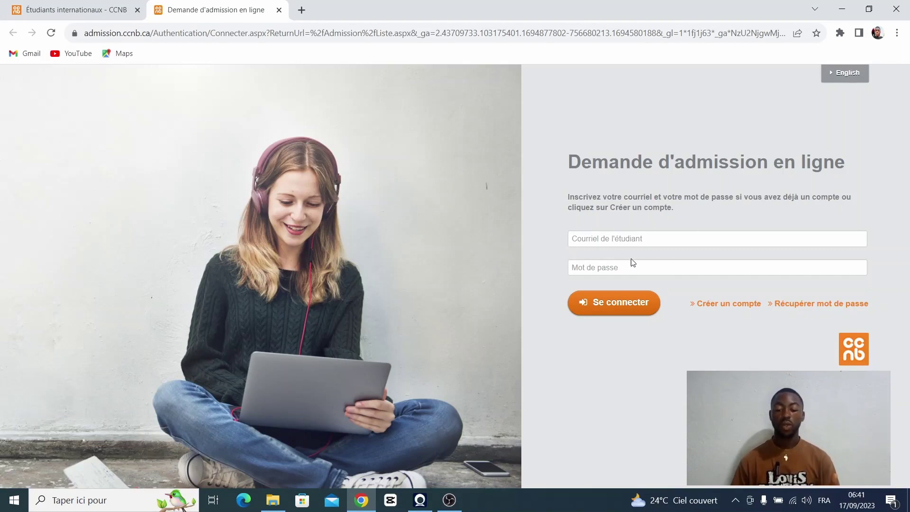
# Step: Begin Créer un compte with the student's e-mail address and consent Oui to e-mail information
pyautogui.click(723, 305)
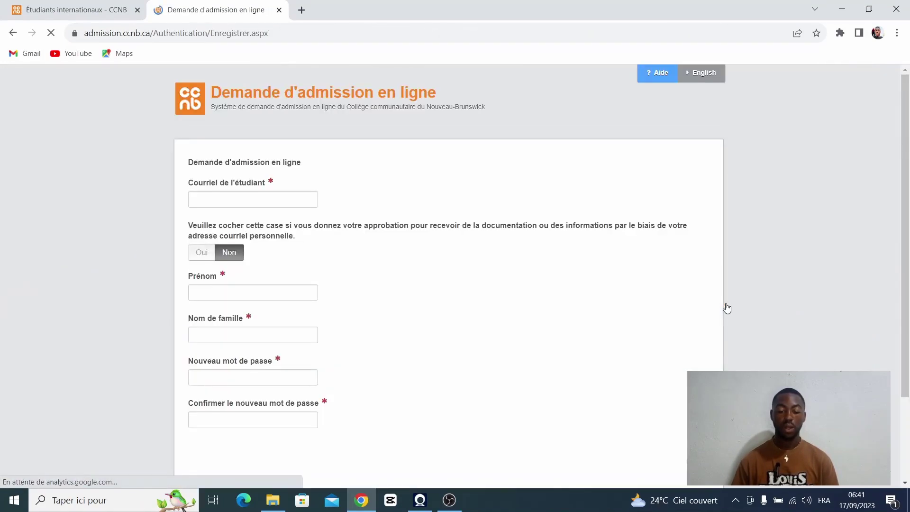
pyautogui.click(194, 197)
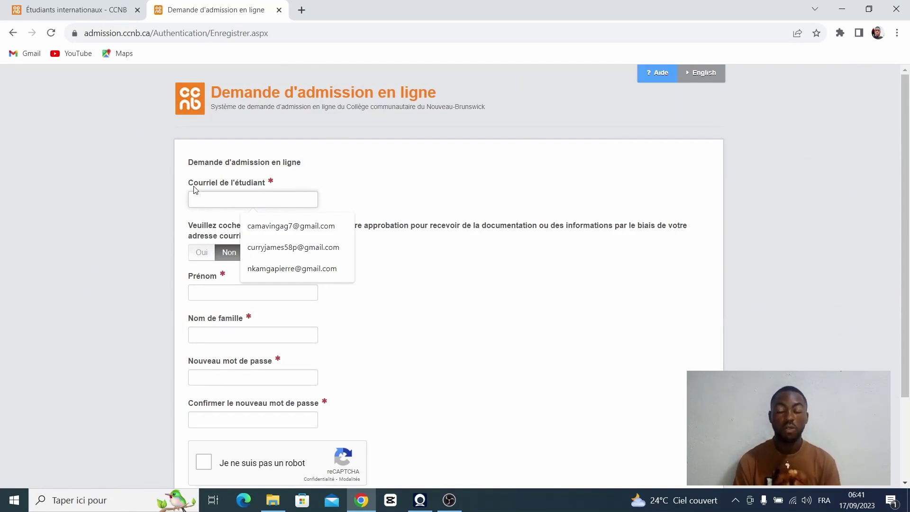
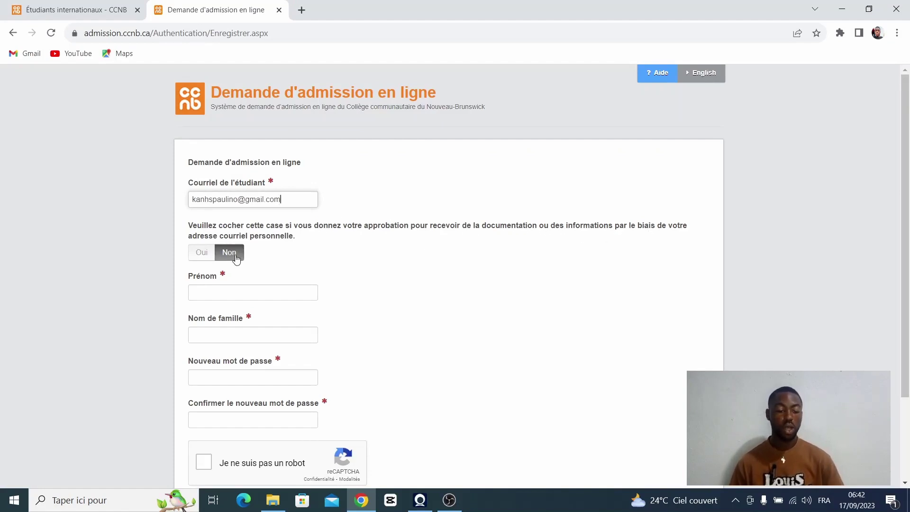
pyautogui.click(200, 256)
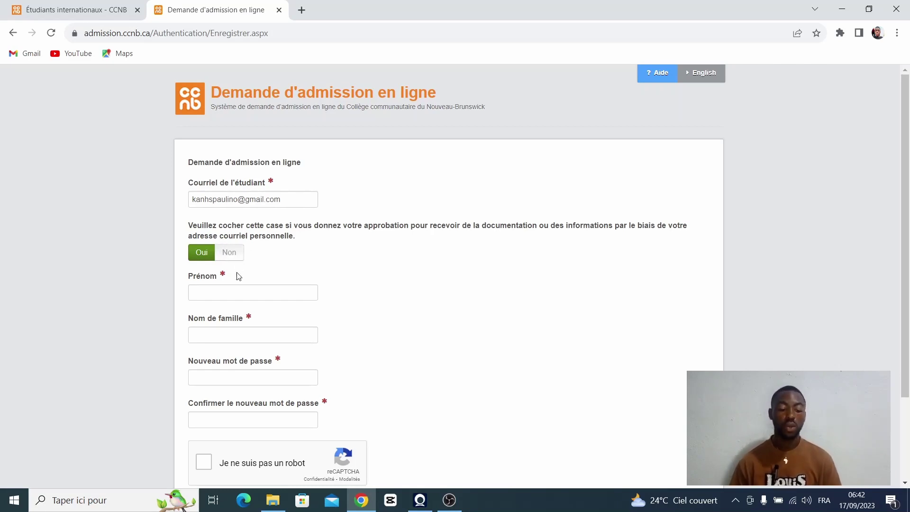
# Step: Fill in the student's first name and family name on the registration form
pyautogui.click(259, 291)
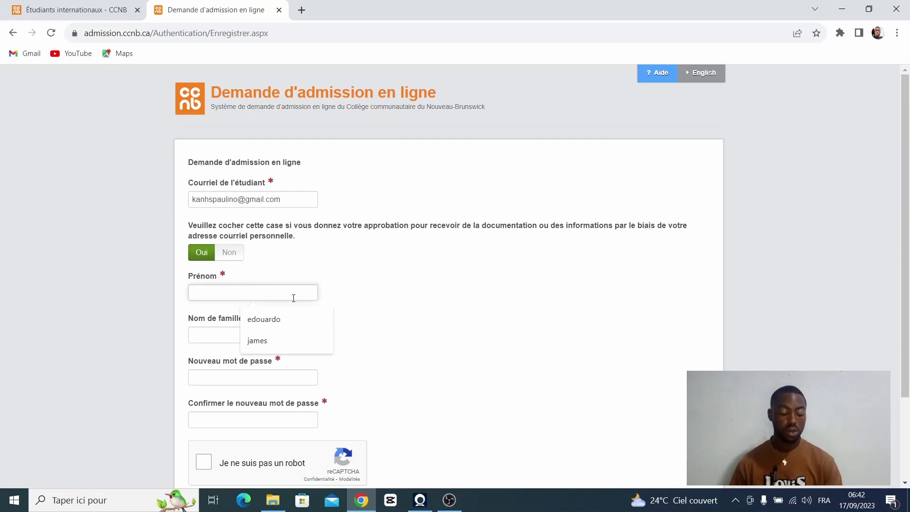
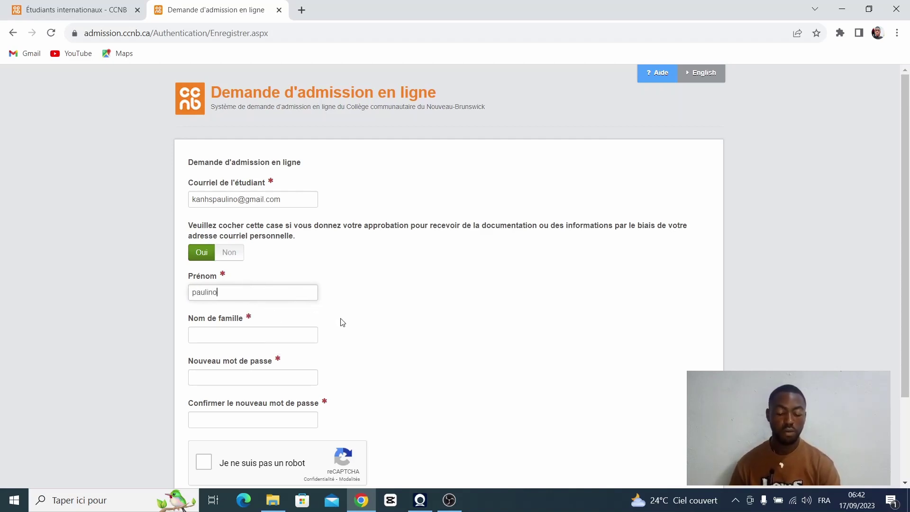
pyautogui.click(230, 335)
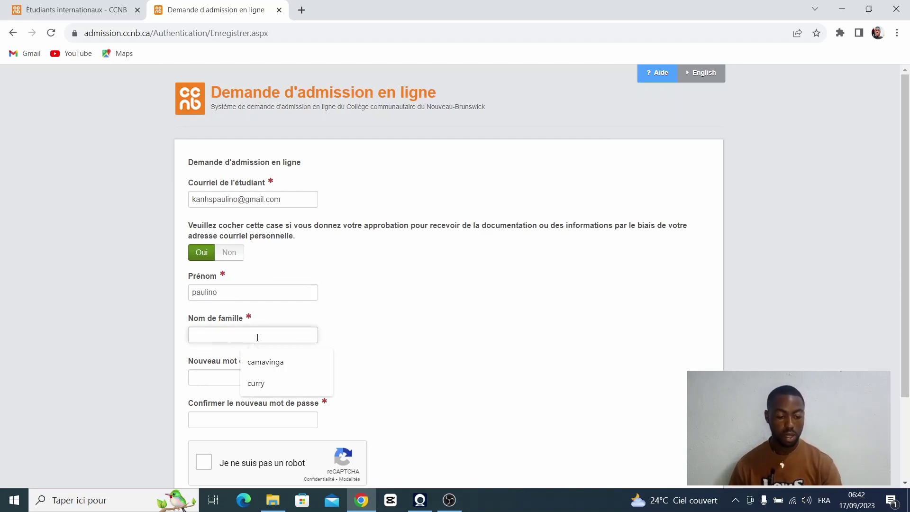
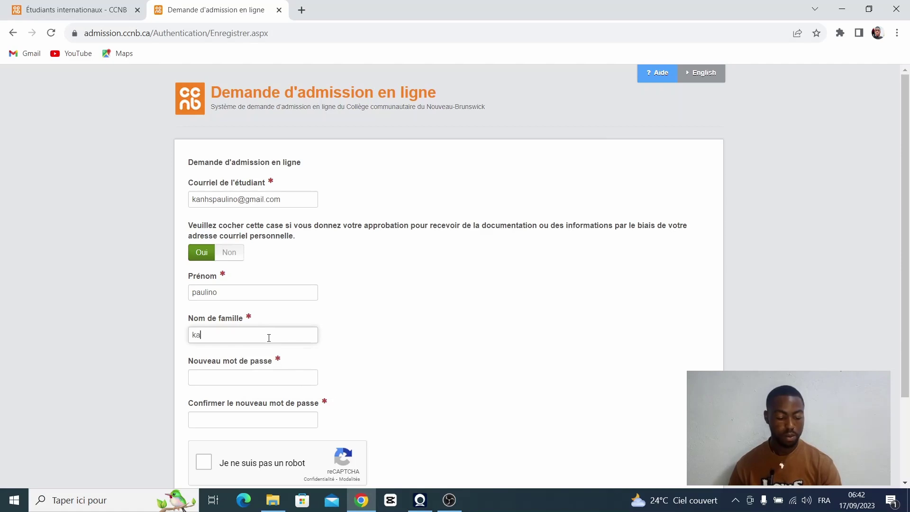
pyautogui.scroll(-1, 272, 340)
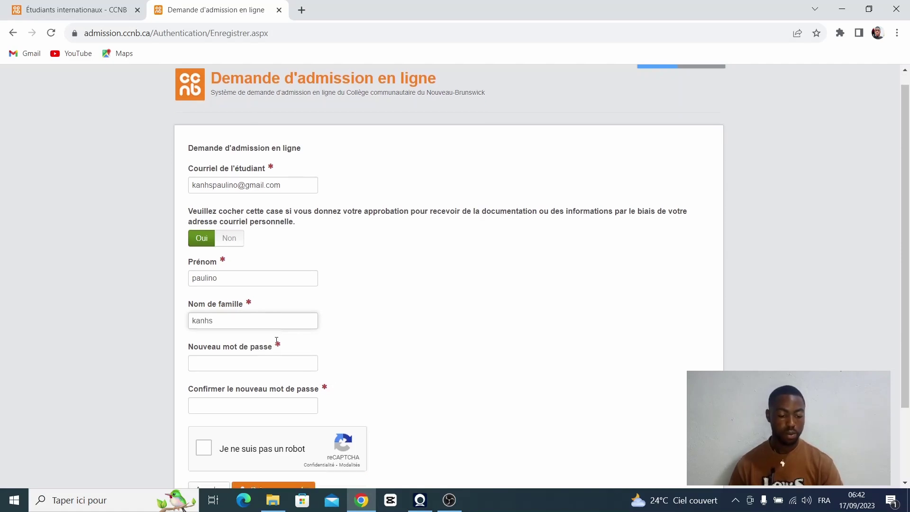
# Step: Set the account password, confirm it, and tick the reCAPTCHA box
pyautogui.click(269, 317)
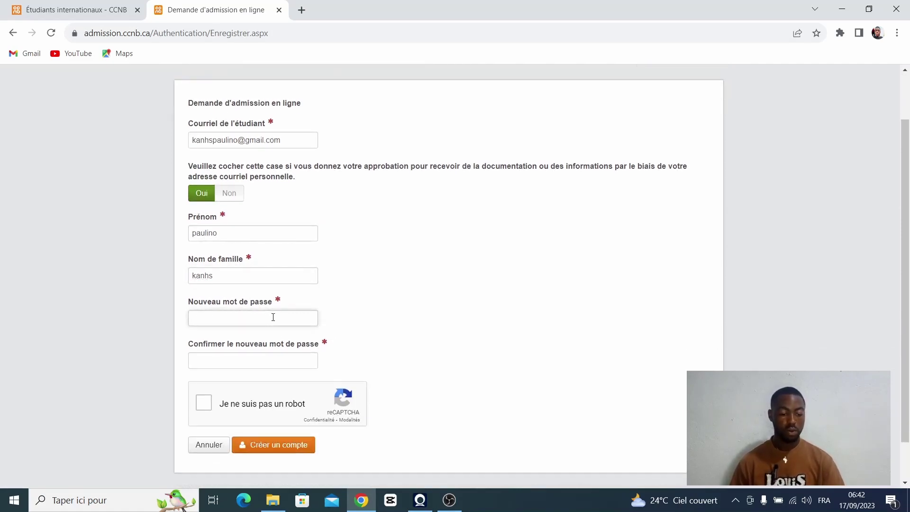
pyautogui.write('••••••')
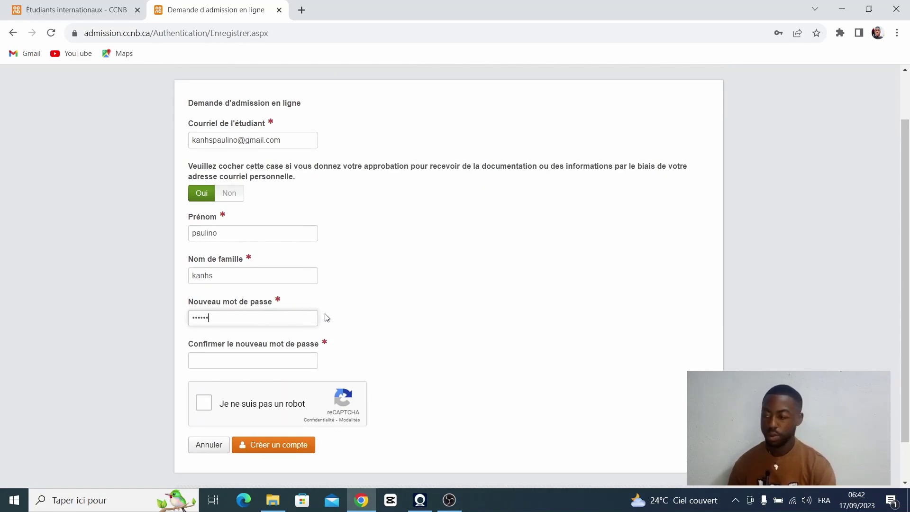
pyautogui.write('•••')
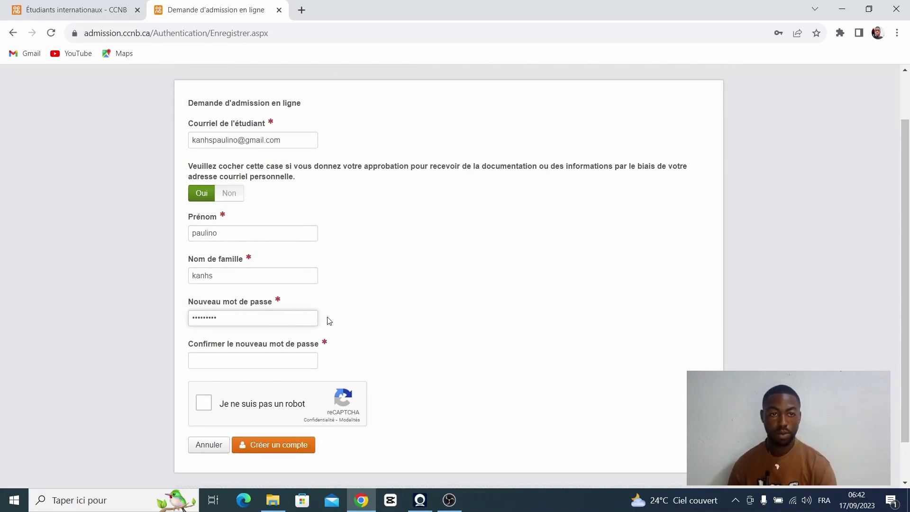
pyautogui.click(243, 364)
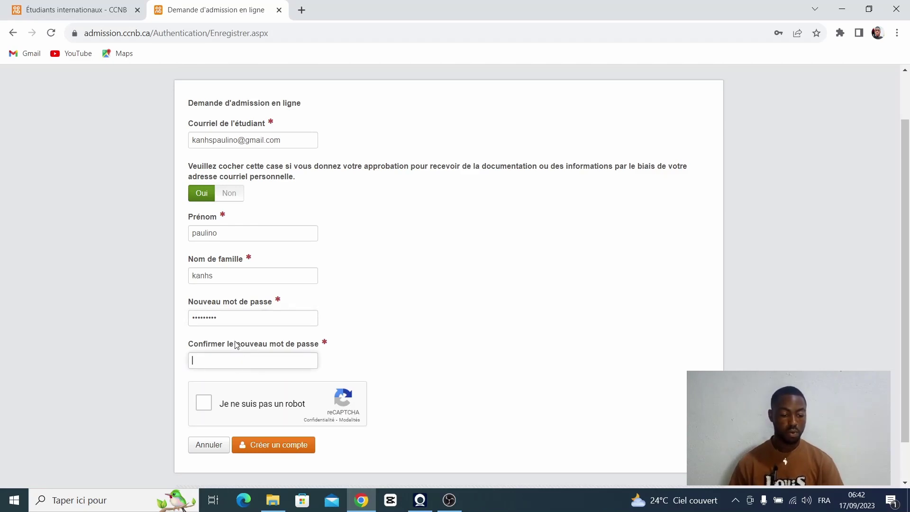
pyautogui.moveTo(229, 317); pyautogui.dragTo(185, 333)
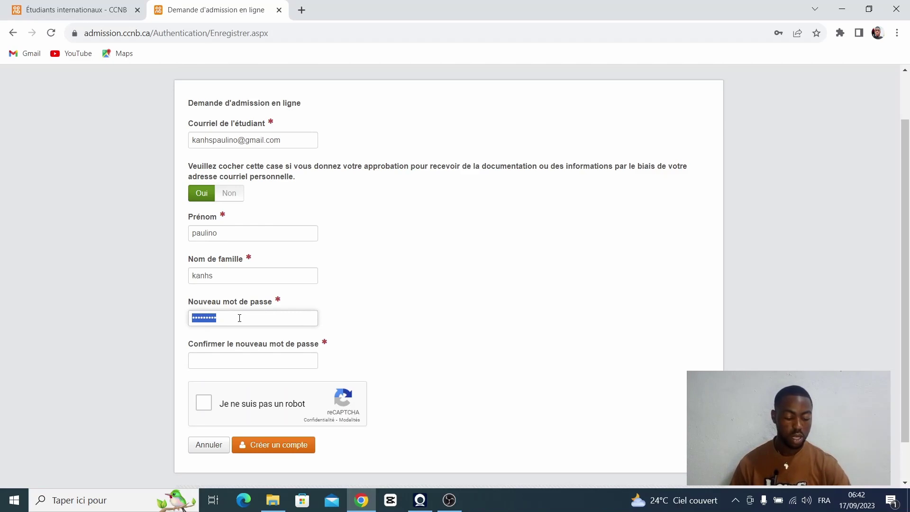
pyautogui.click(230, 358)
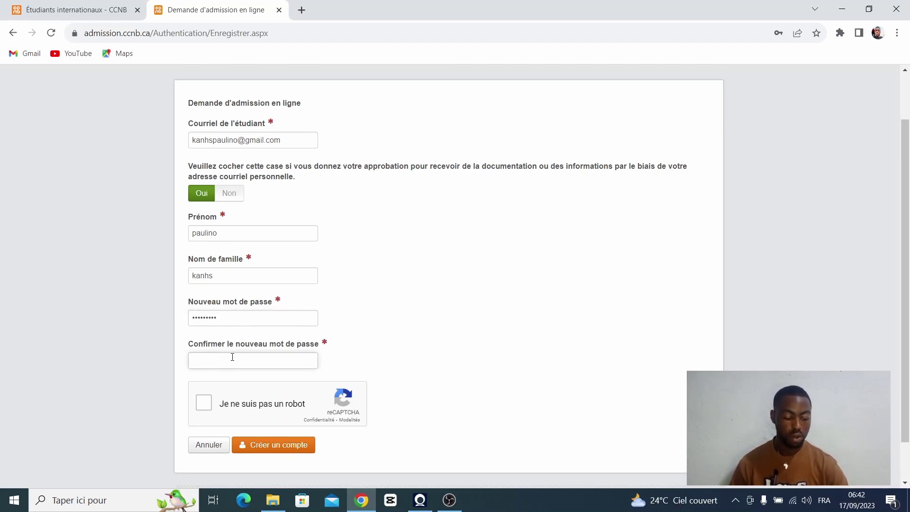
pyautogui.hotkey('ctrl', 'v')
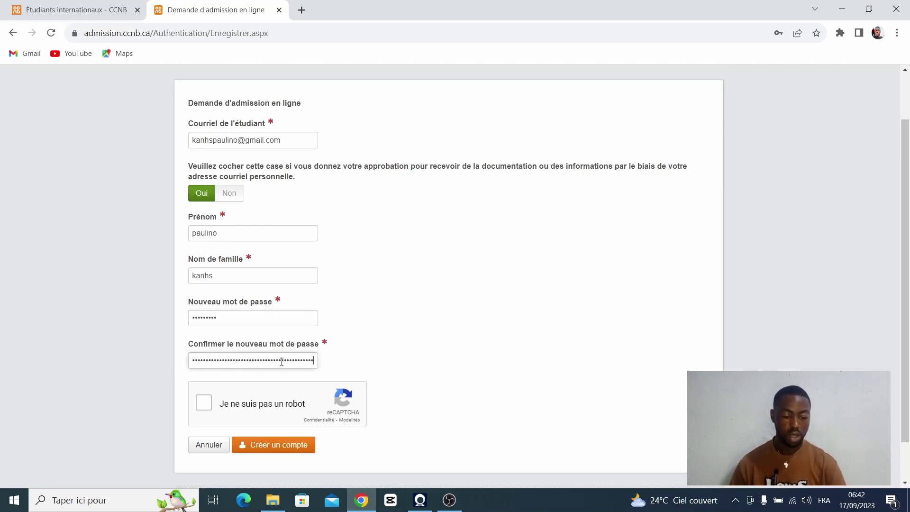
pyautogui.press('BackSpace')
pyautogui.press('BackSpace')
pyautogui.press('BackSpace')
pyautogui.press('BackSpace')
pyautogui.press('BackSpace')
pyautogui.press('BackSpace')
pyautogui.press('BackSpace')
pyautogui.press('BackSpace')
pyautogui.press('BackSpace')
pyautogui.press('BackSpace')
pyautogui.press('BackSpace')
pyautogui.press('BackSpace')
pyautogui.press('BackSpace')
pyautogui.press('BackSpace')
pyautogui.press('BackSpace')
pyautogui.press('BackSpace')
pyautogui.press('BackSpace')
pyautogui.press('BackSpace')
pyautogui.press('BackSpace')
pyautogui.press('BackSpace')
pyautogui.press('BackSpace')
pyautogui.press('BackSpace')
pyautogui.press('BackSpace')
pyautogui.press('BackSpace')
pyautogui.press('BackSpace')
pyautogui.press('BackSpace')
pyautogui.press('BackSpace')
pyautogui.press('BackSpace')
pyautogui.press('BackSpace')
pyautogui.press('BackSpace')
pyautogui.press('BackSpace')
pyautogui.write('••••••••')
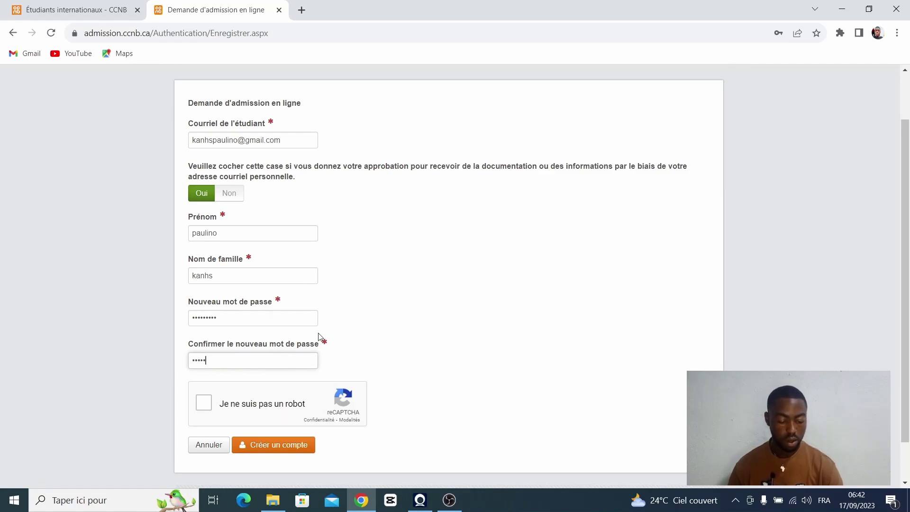
pyautogui.write('•')
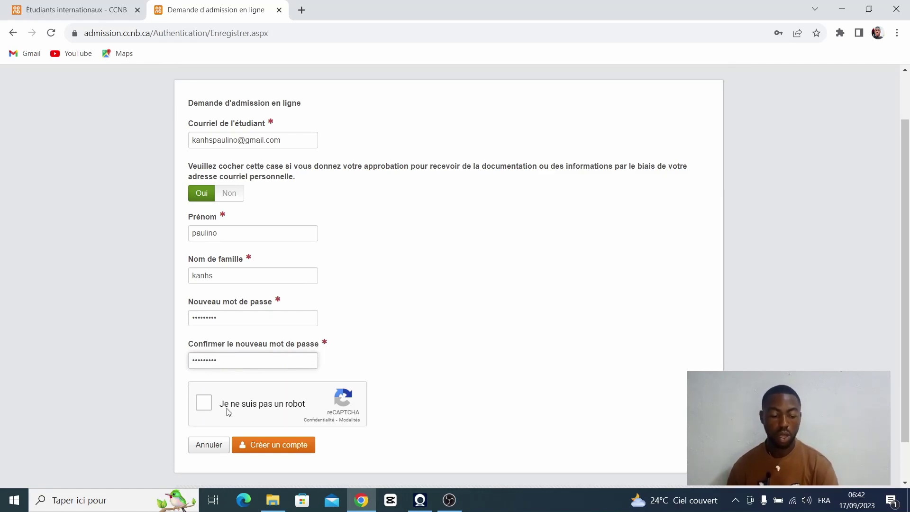
pyautogui.click(208, 403)
pyautogui.scroll(-1, 217, 398)
# Step: Submit the new account, then sign in with the saved student e-mail and account password
pyautogui.click(276, 400)
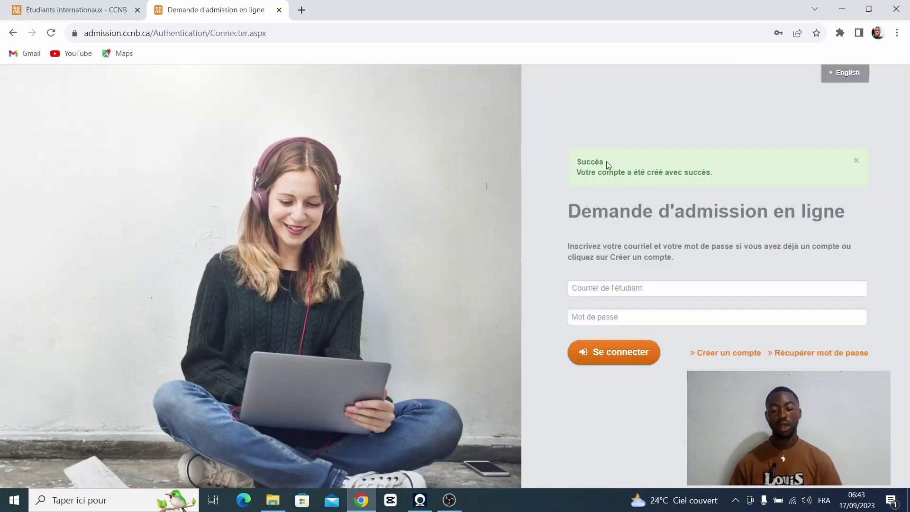
pyautogui.click(621, 288)
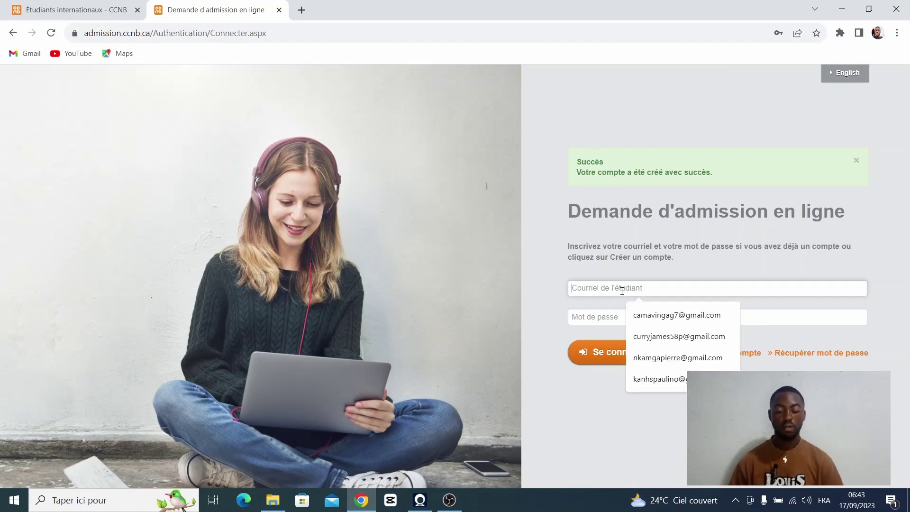
pyautogui.click(656, 380)
pyautogui.click(608, 318)
pyautogui.write('•••••')
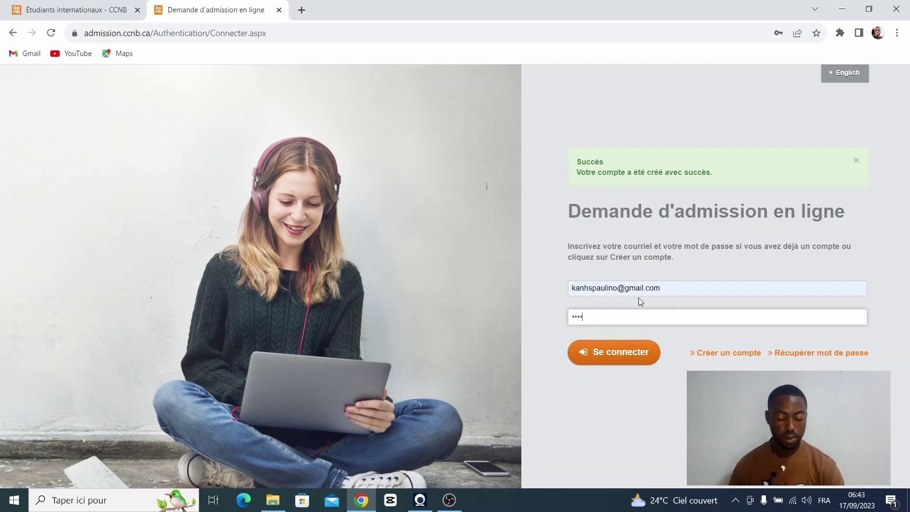
pyautogui.write('••••')
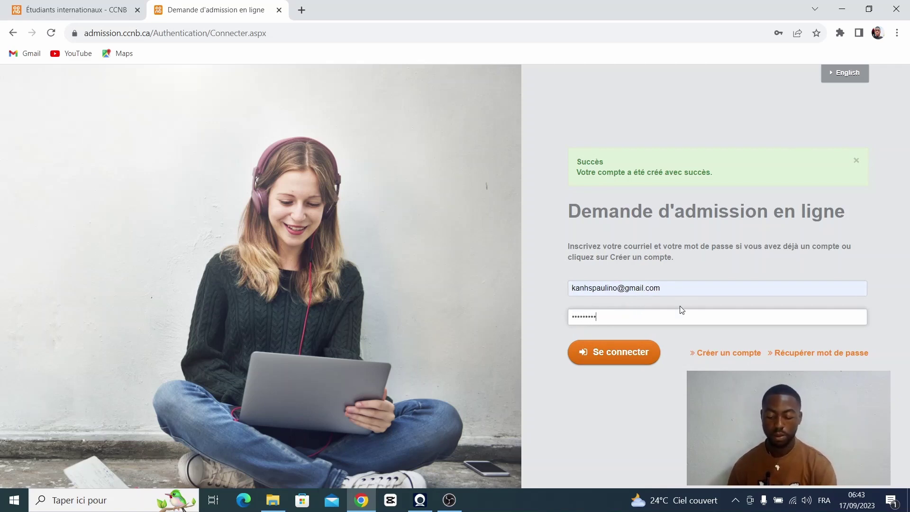
pyautogui.press('Return')
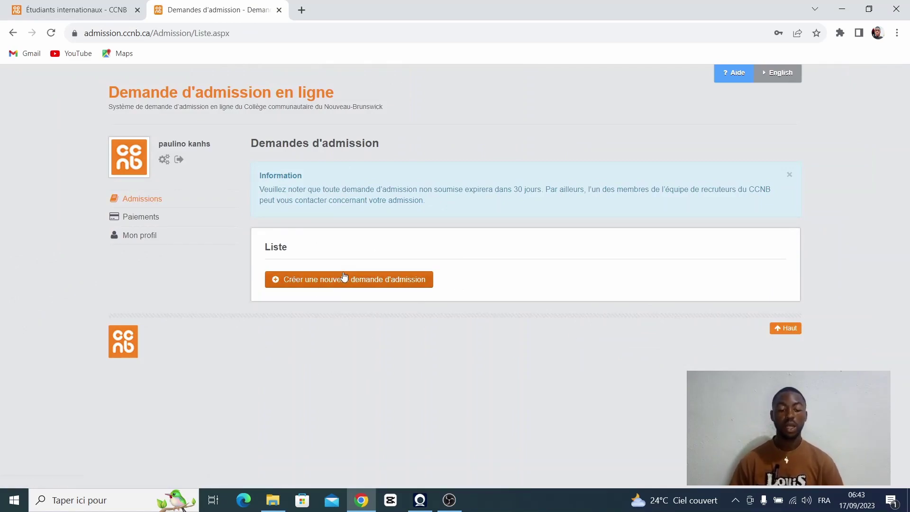
# Step: Create a new admission application and begin it from the Directives page
pyautogui.click(382, 286)
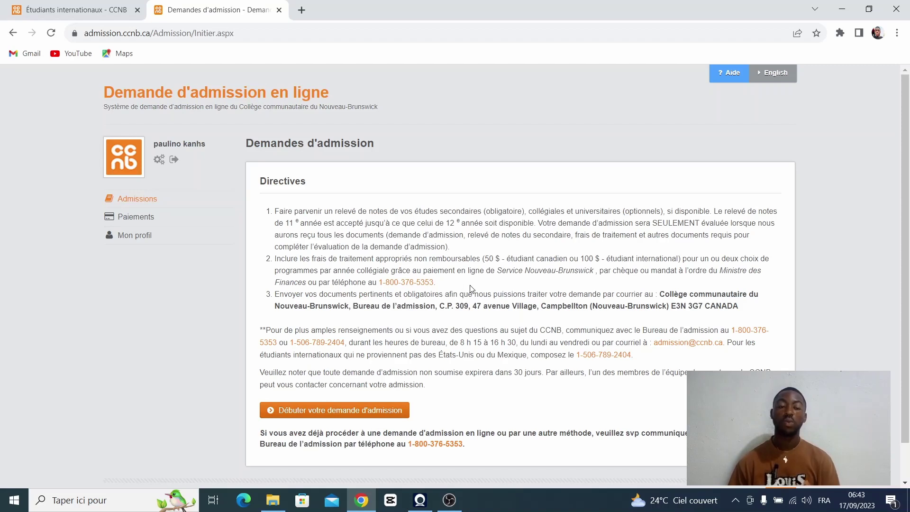
pyautogui.scroll(-1, 355, 343)
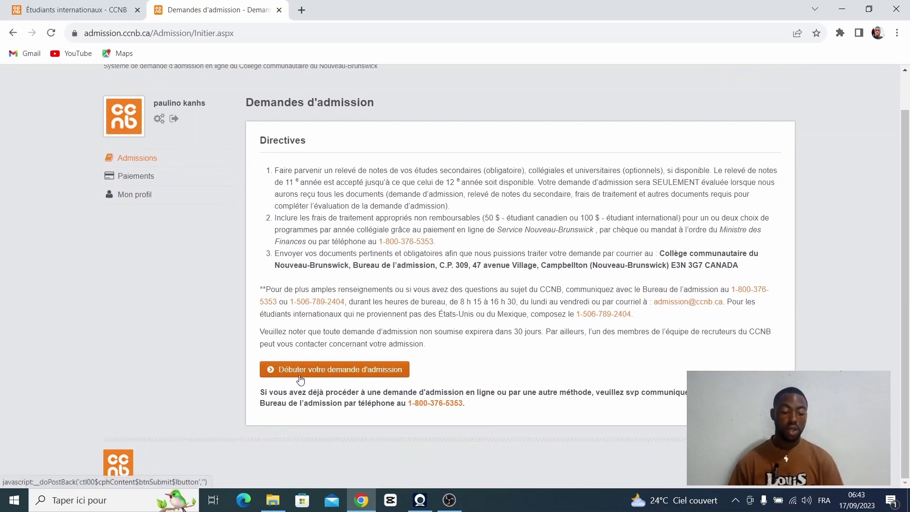
pyautogui.click(345, 372)
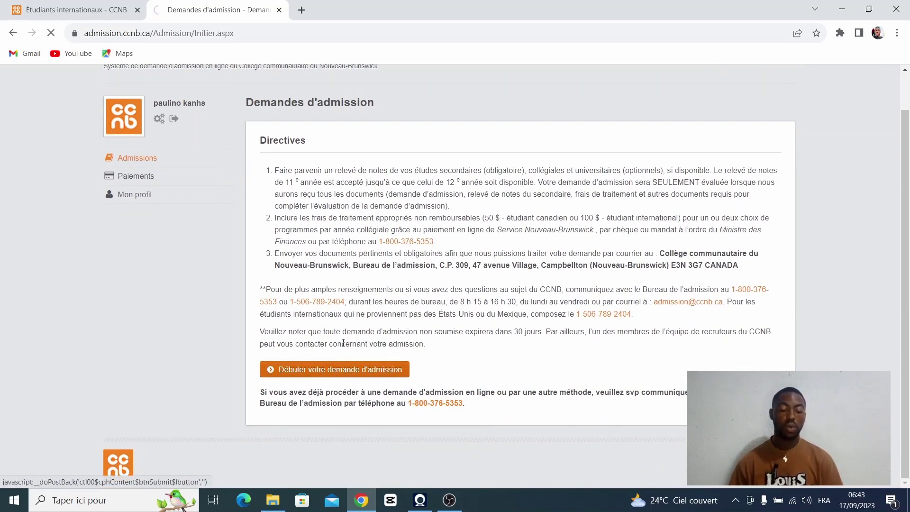
pyautogui.scroll(-1, 324, 274)
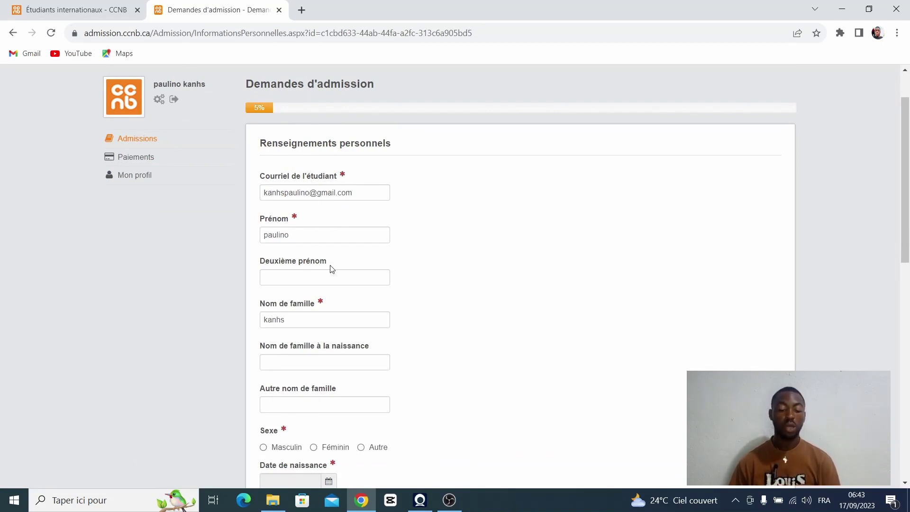
# Step: Set the applicant's sex to Masculin
pyautogui.scroll(-2, 330, 269)
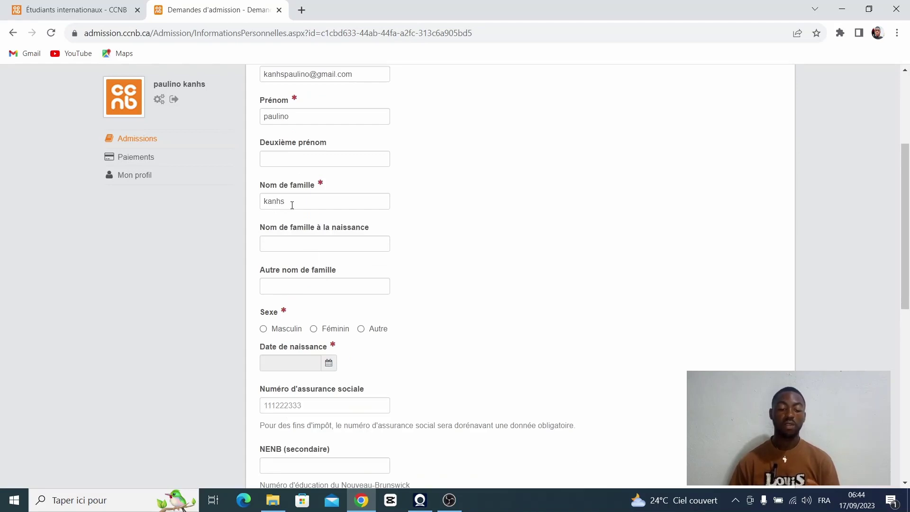
pyautogui.scroll(-2, 298, 205)
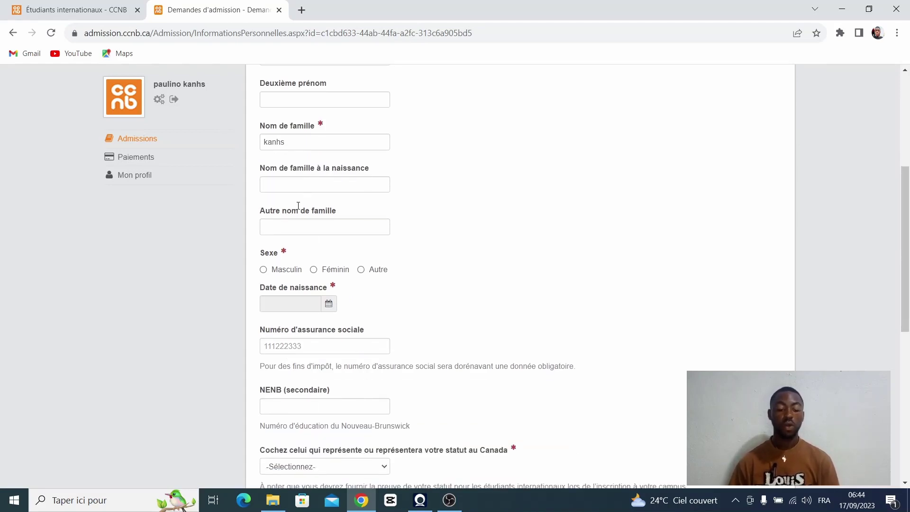
pyautogui.click(263, 211)
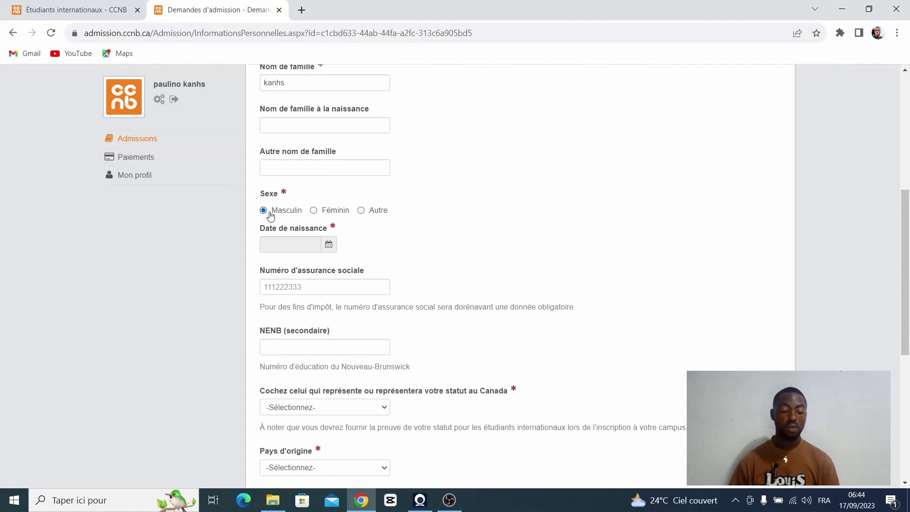
pyautogui.click(328, 243)
pyautogui.click(273, 266)
pyautogui.click(274, 266)
pyautogui.click(274, 267)
pyautogui.click(282, 293)
pyautogui.click(310, 292)
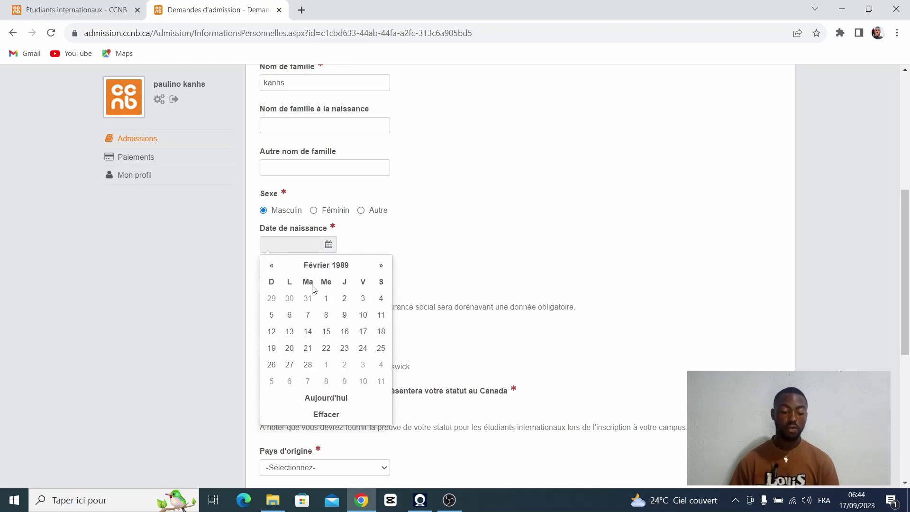
pyautogui.click(363, 298)
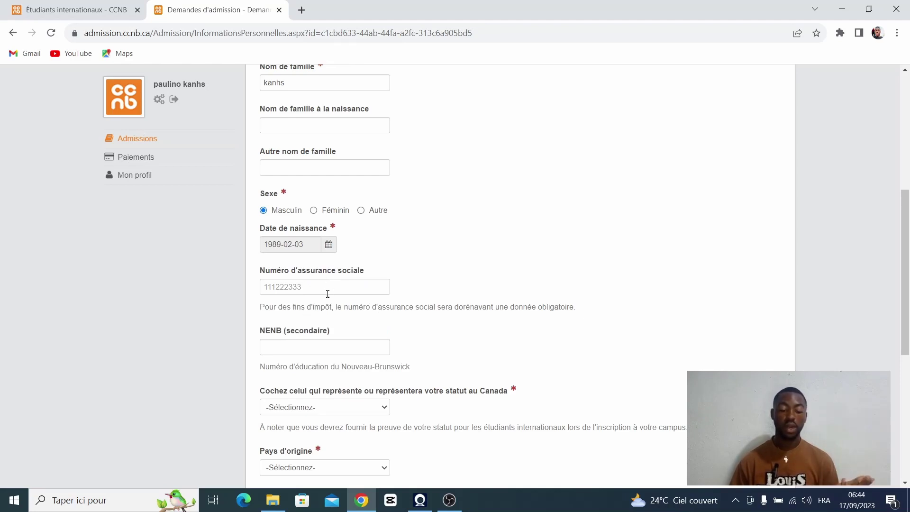
pyautogui.scroll(-1, 329, 301)
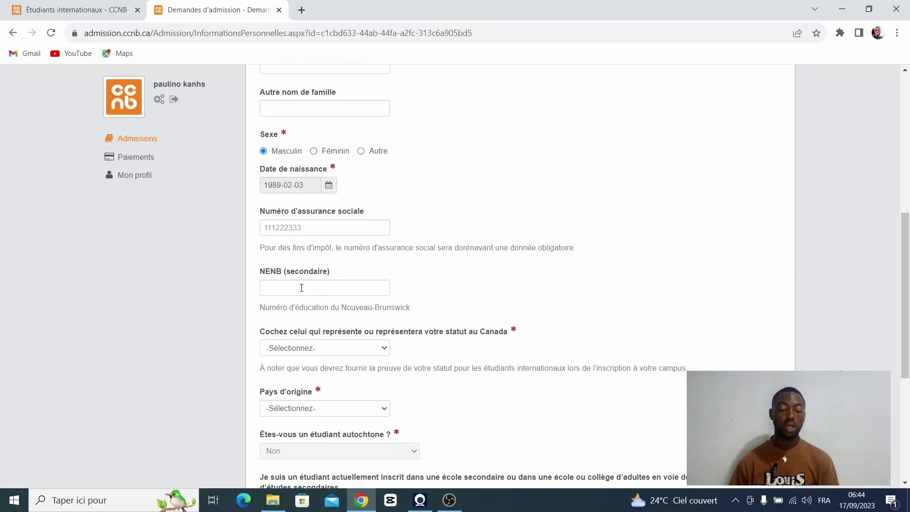
pyautogui.scroll(-2, 302, 287)
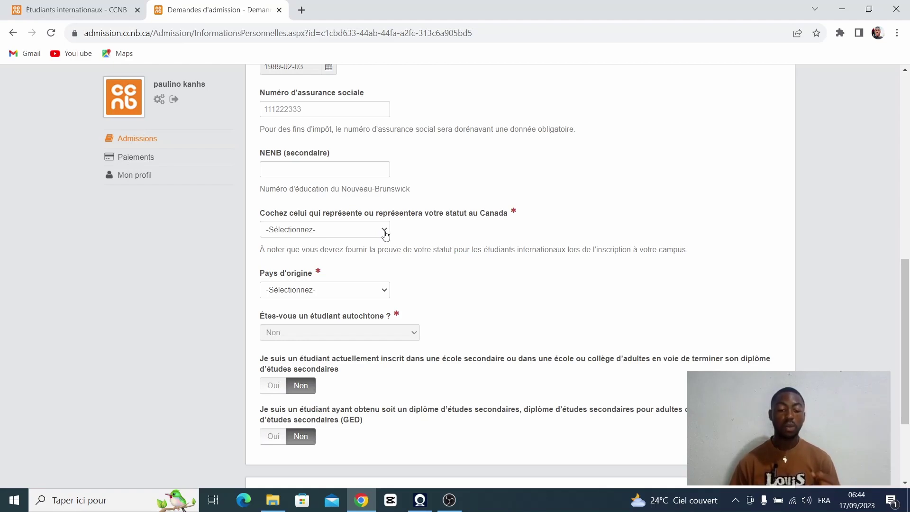
# Step: Set status in Canada to Visa étudiant and country of origin to Cameroun
pyautogui.click(384, 232)
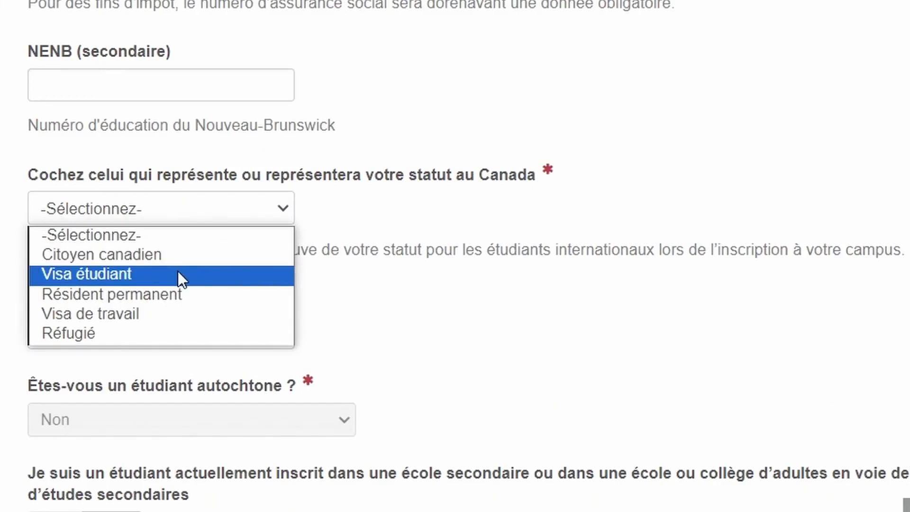
pyautogui.click(179, 274)
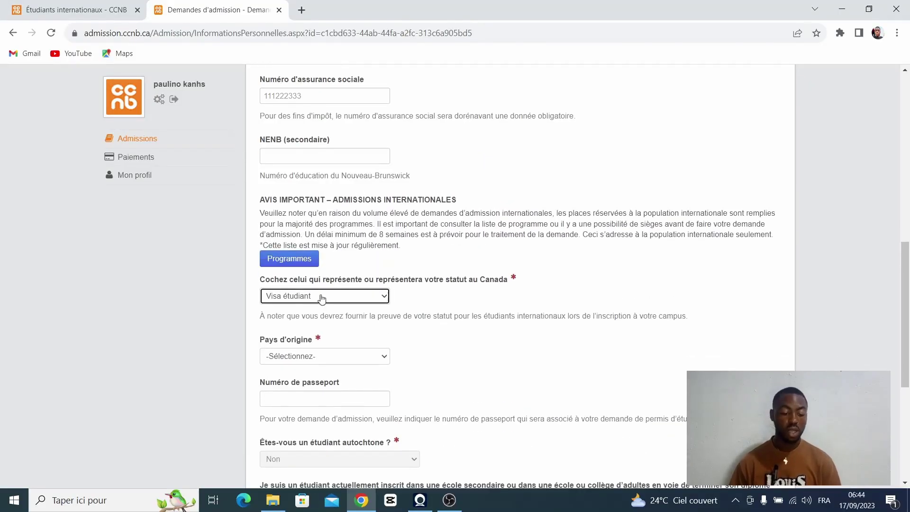
pyautogui.scroll(-2, 321, 299)
pyautogui.click(325, 253)
pyautogui.press('b')
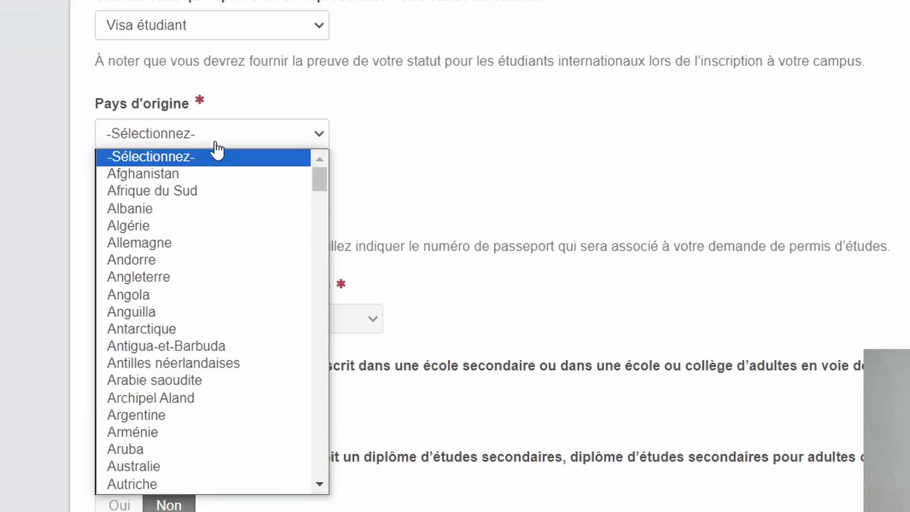
pyautogui.scroll(-15, 152, 293)
pyautogui.scroll(7, 152, 288)
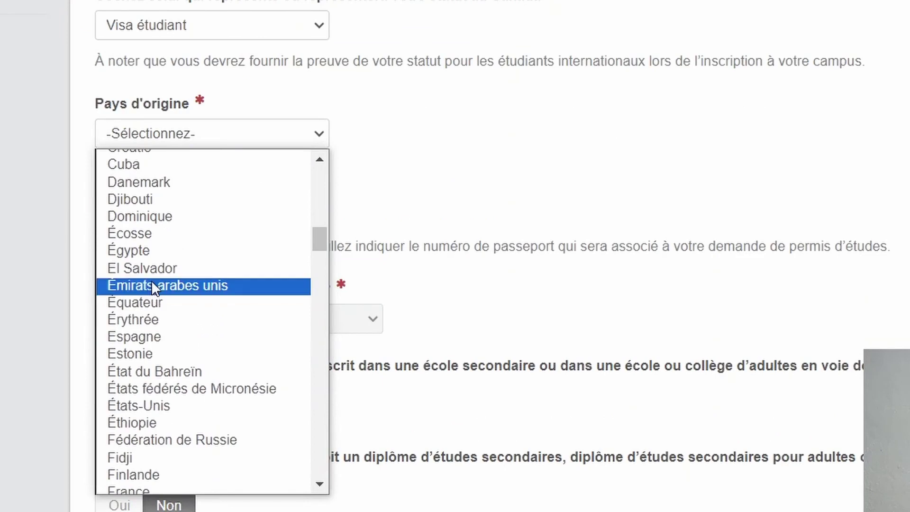
pyautogui.scroll(4, 152, 284)
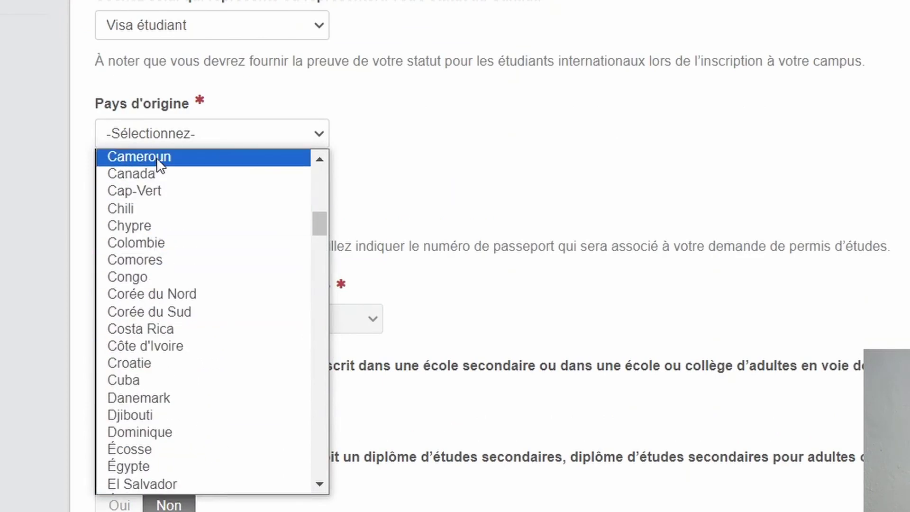
pyautogui.click(156, 157)
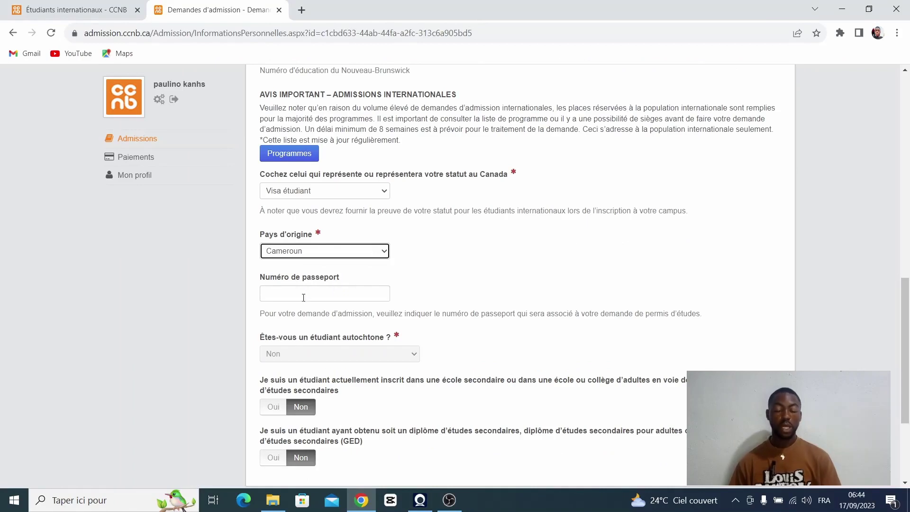
# Step: Answer Oui to holding a secondary school diploma and advance to the Langue step
pyautogui.scroll(-1, 304, 295)
pyautogui.scroll(-1, 305, 294)
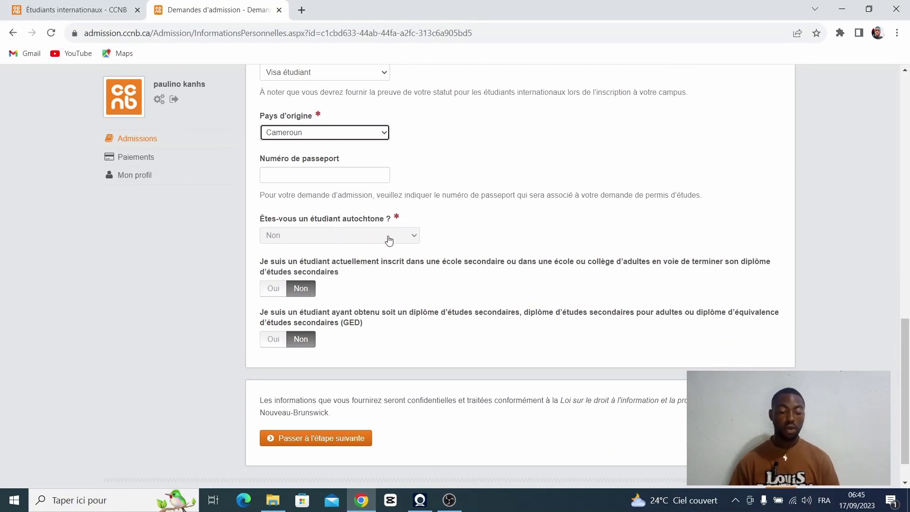
pyautogui.click(410, 241)
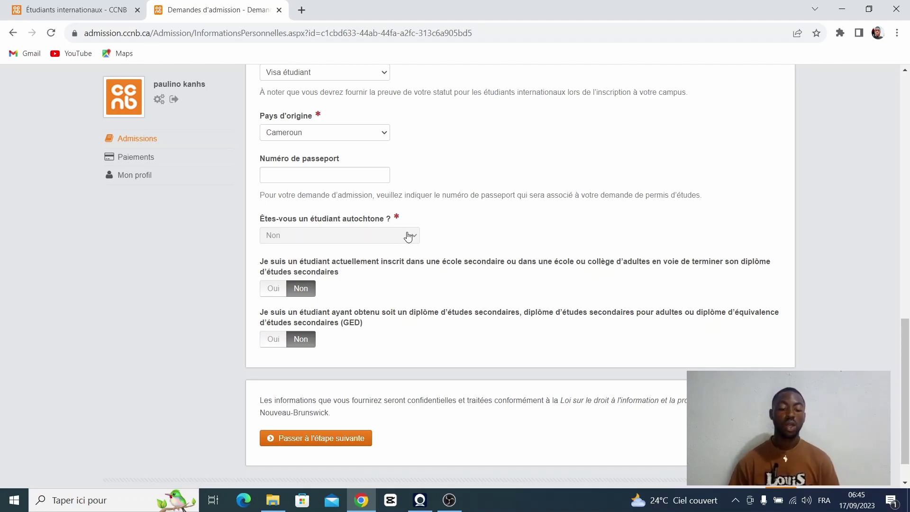
pyautogui.scroll(-1, 408, 236)
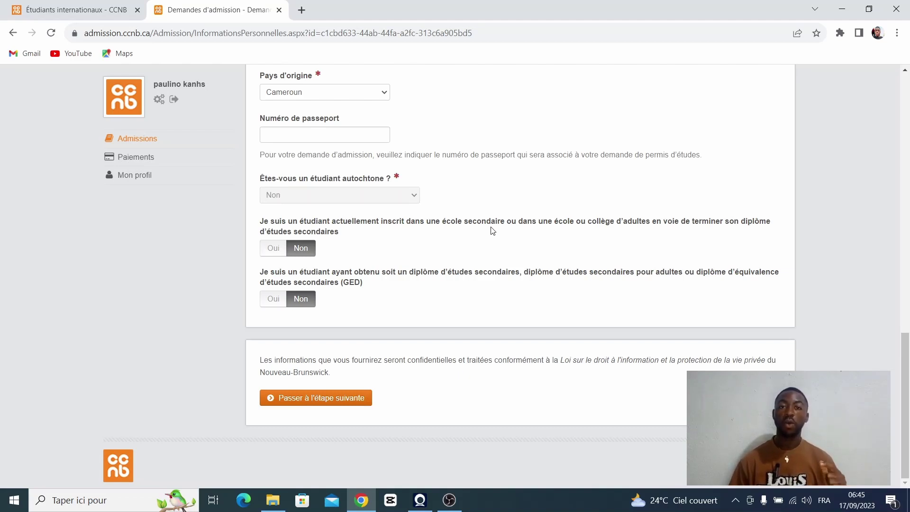
pyautogui.click(274, 299)
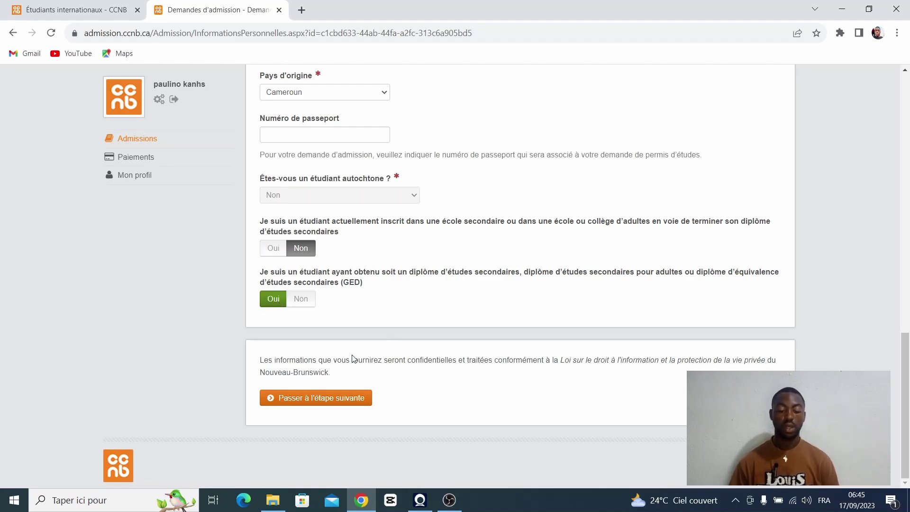
pyautogui.click(338, 399)
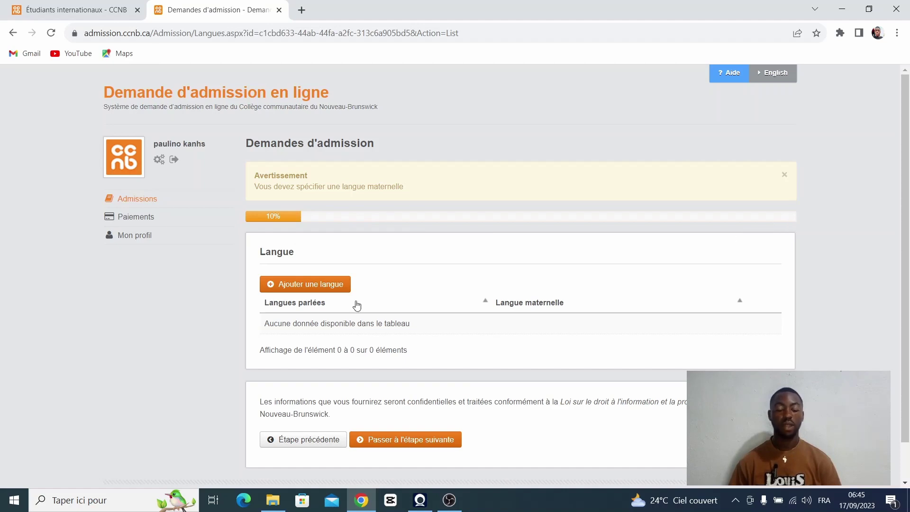
# Step: Add Français with langue maternelle Oui, then continue to the 15% orientation step
pyautogui.click(327, 284)
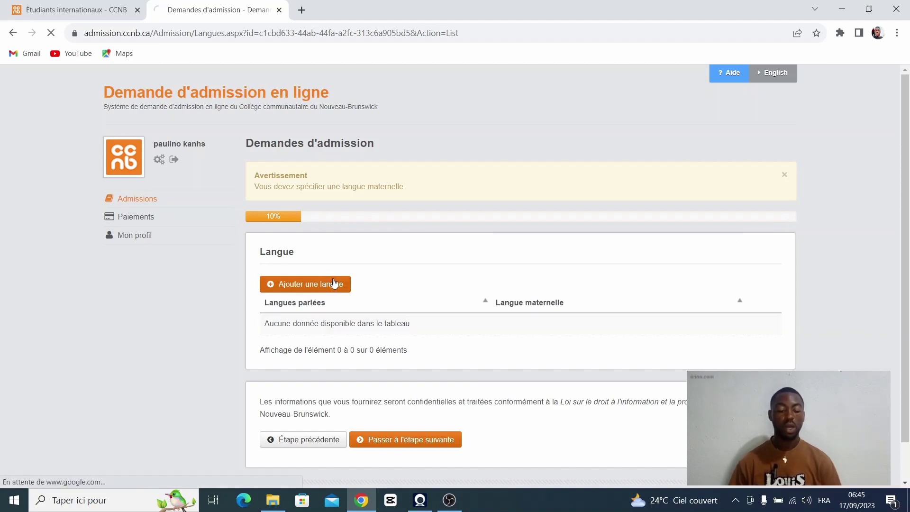
pyautogui.click(305, 301)
pyautogui.scroll(-1, 322, 239)
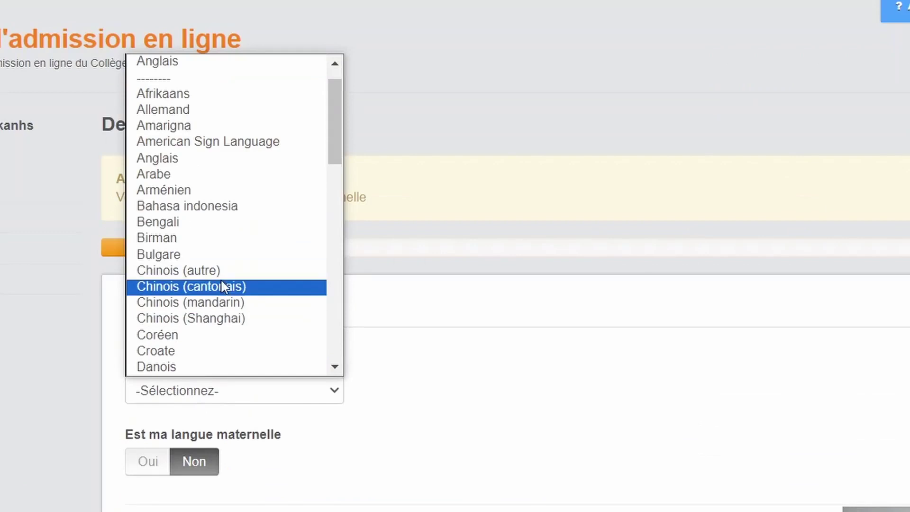
pyautogui.scroll(1, 325, 137)
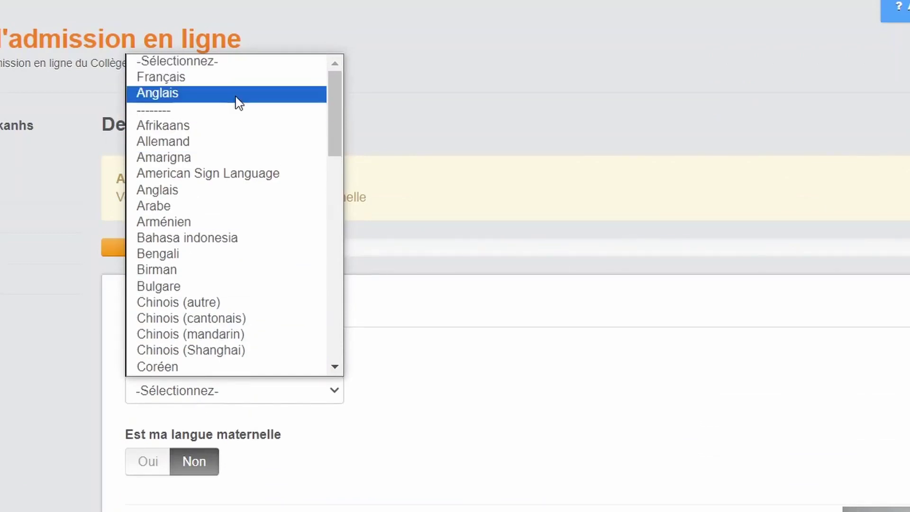
pyautogui.click(243, 83)
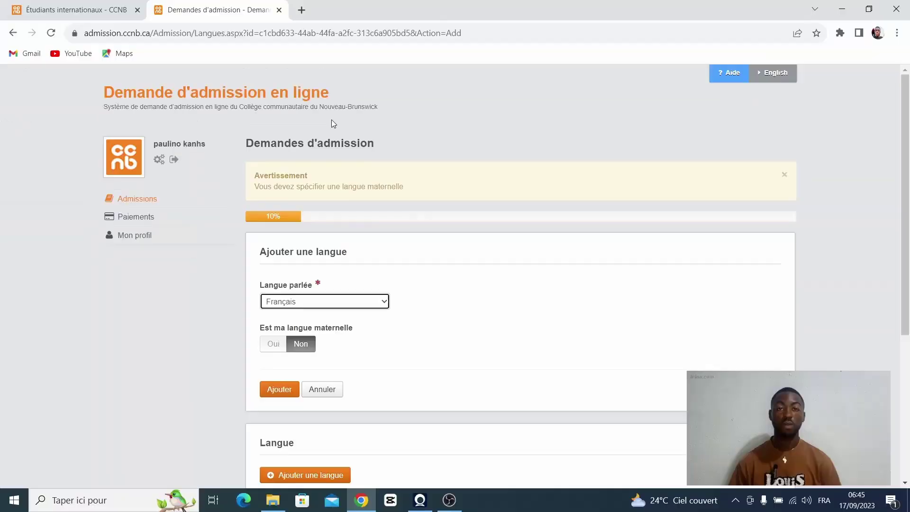
pyautogui.scroll(-2, 313, 259)
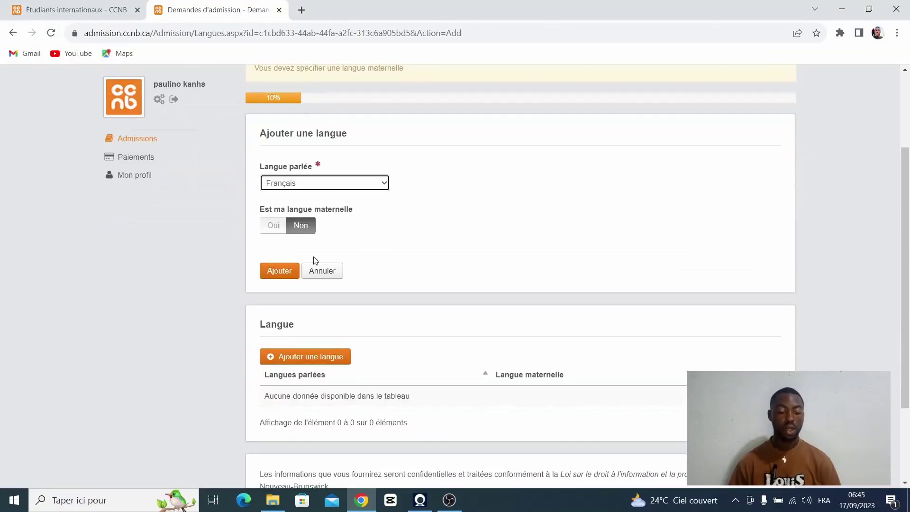
pyautogui.click(272, 228)
pyautogui.click(280, 271)
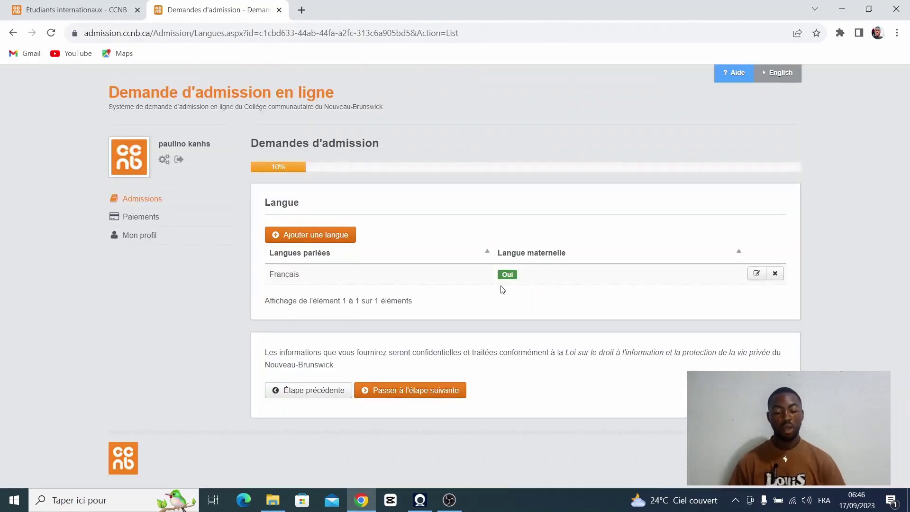
pyautogui.click(407, 392)
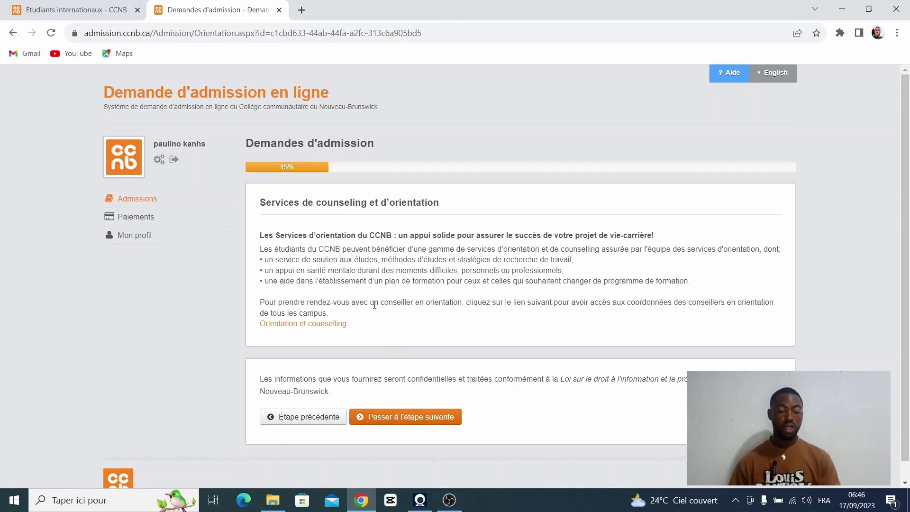
# Step: Skip past the orientation page and the accessibility questionnaire to reach the Téléphone step
pyautogui.click(433, 417)
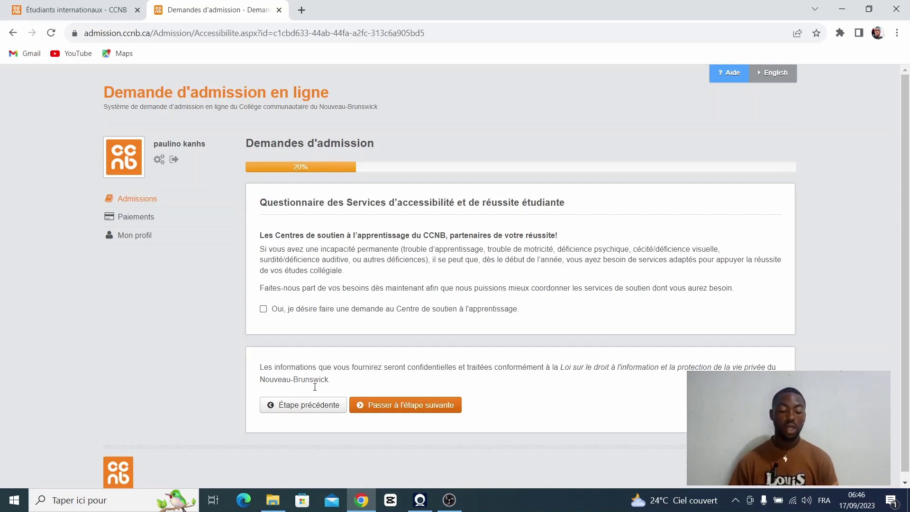
pyautogui.click(377, 406)
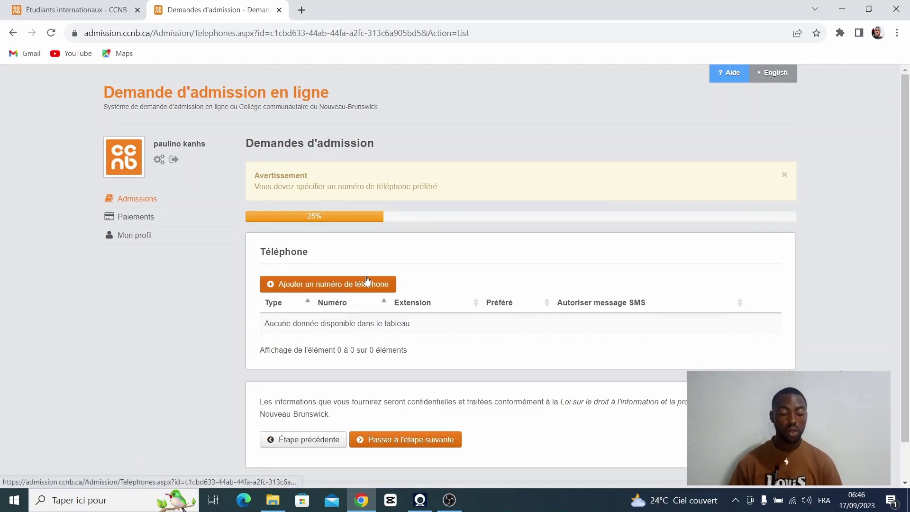
# Step: Add a Téléphone (cellulaire) number, marked Oui as preferred contact, to the phone list
pyautogui.click(366, 283)
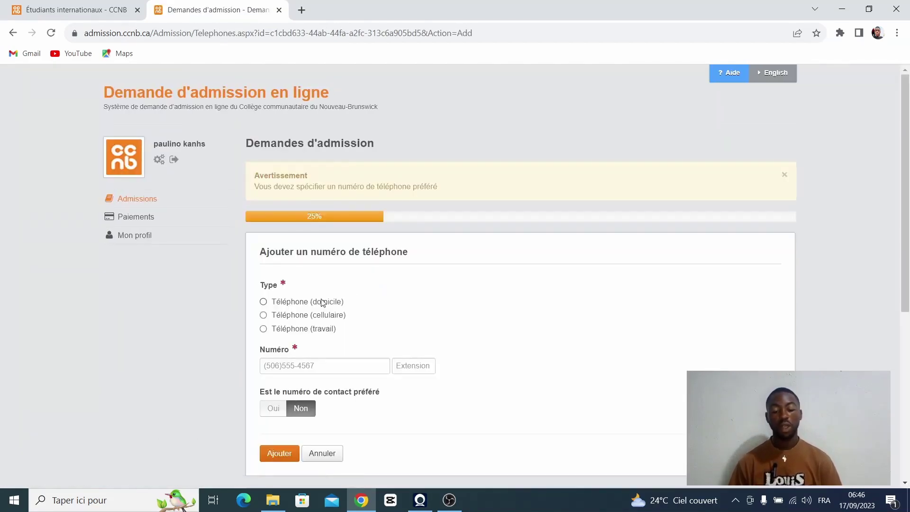
pyautogui.click(300, 317)
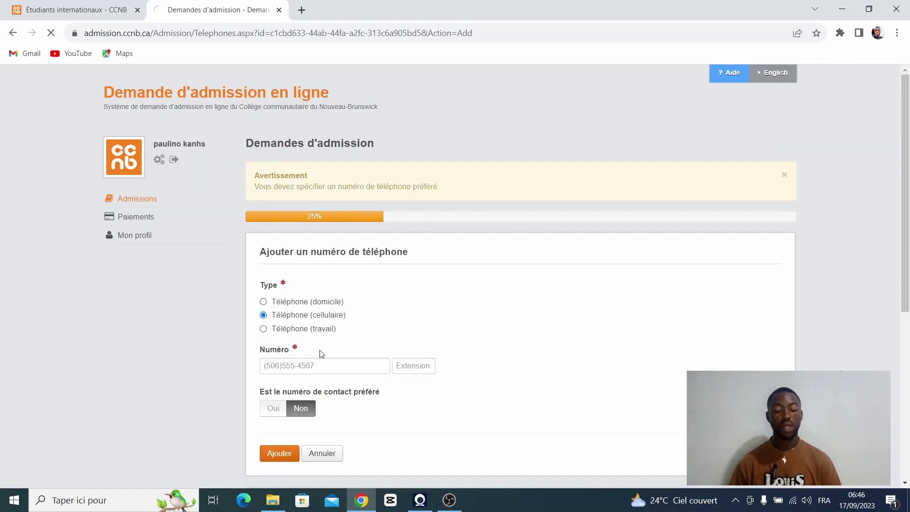
pyautogui.click(294, 364)
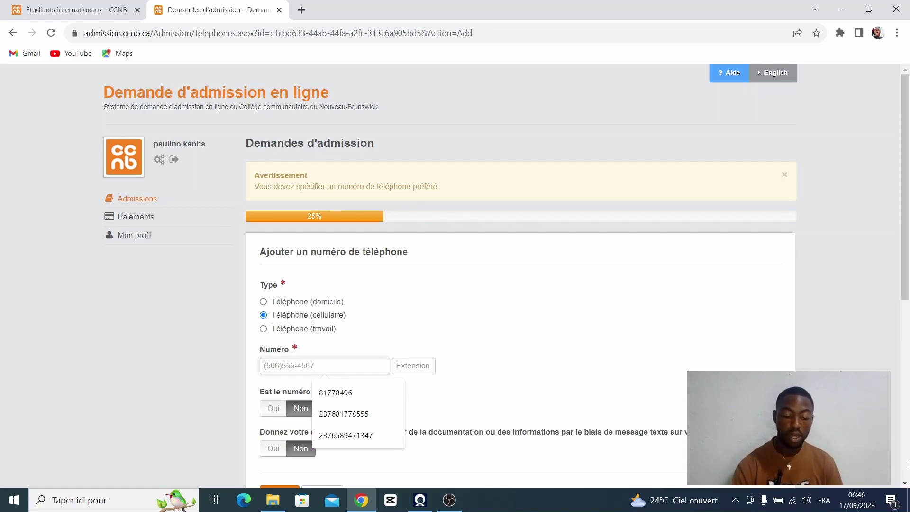
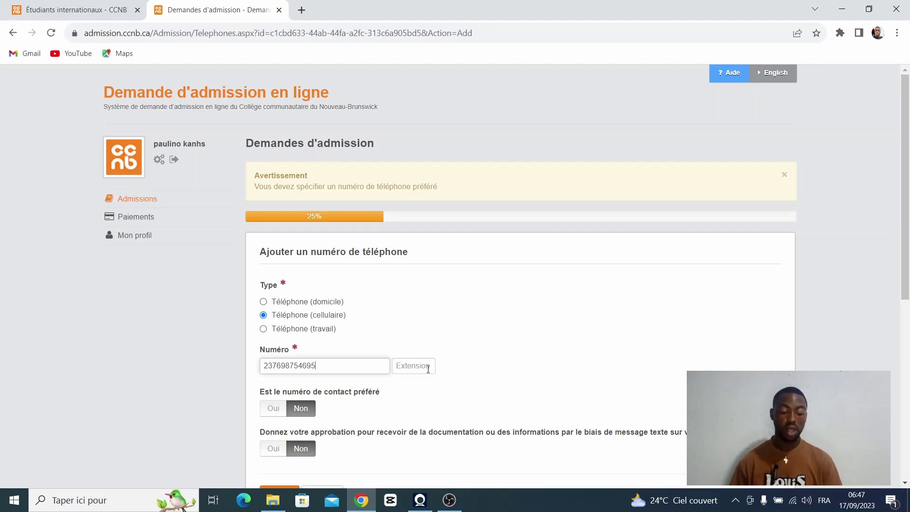
pyautogui.click(270, 415)
pyautogui.scroll(-4, 360, 360)
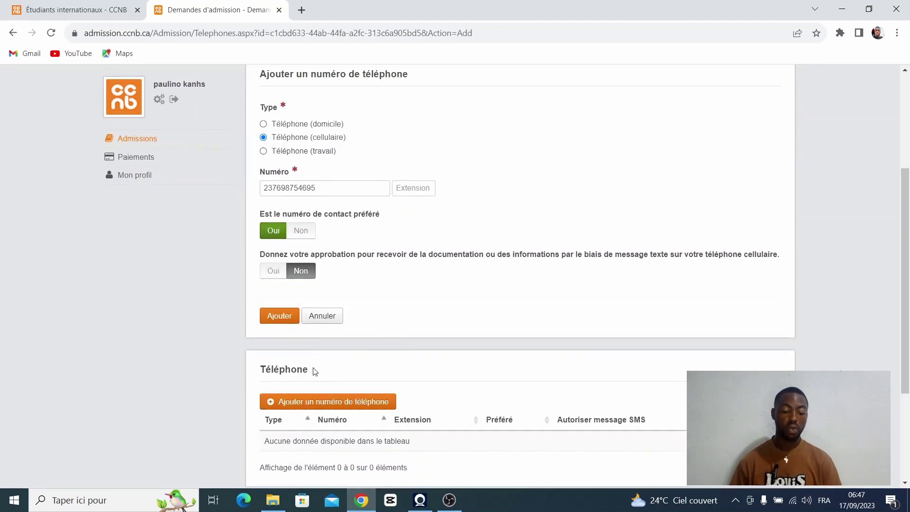
pyautogui.click(278, 316)
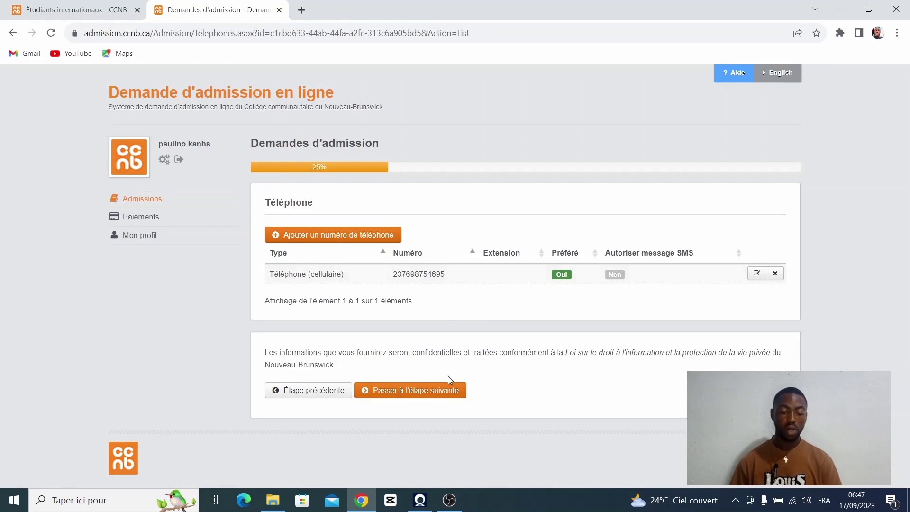
# Step: Continue to the address step and set the home address country to Cameroun
pyautogui.click(426, 389)
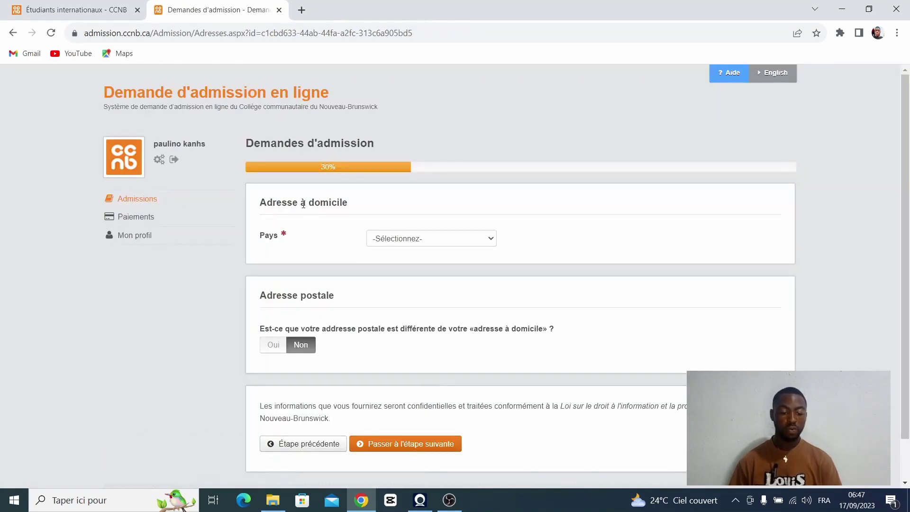
pyautogui.click(412, 240)
pyautogui.scroll(-10, 405, 284)
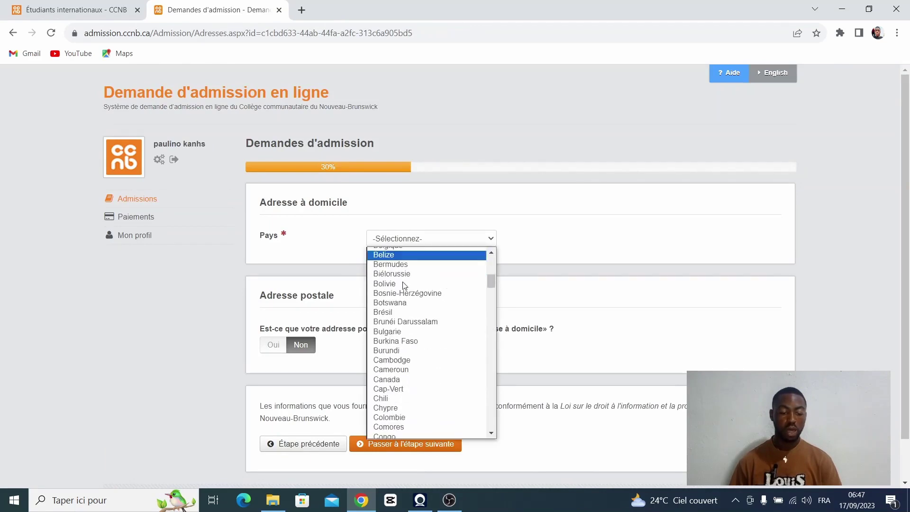
pyautogui.scroll(4, 404, 286)
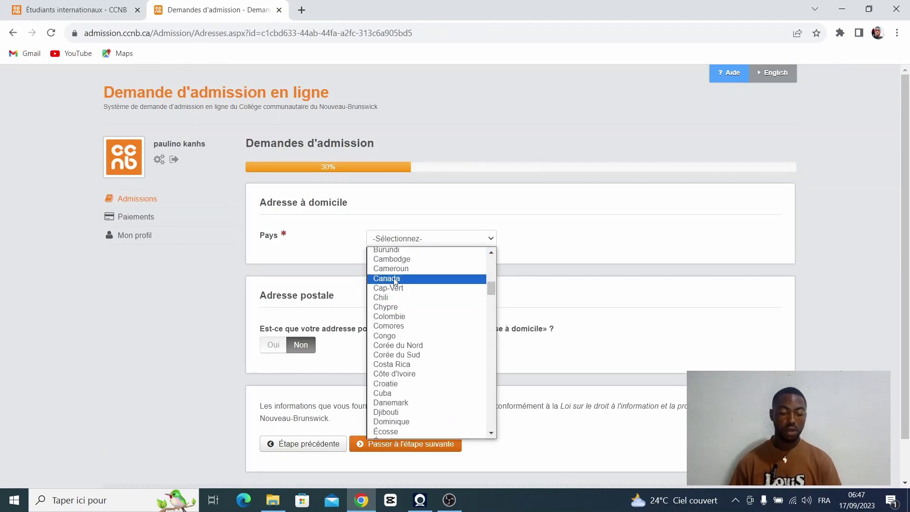
pyautogui.click(396, 271)
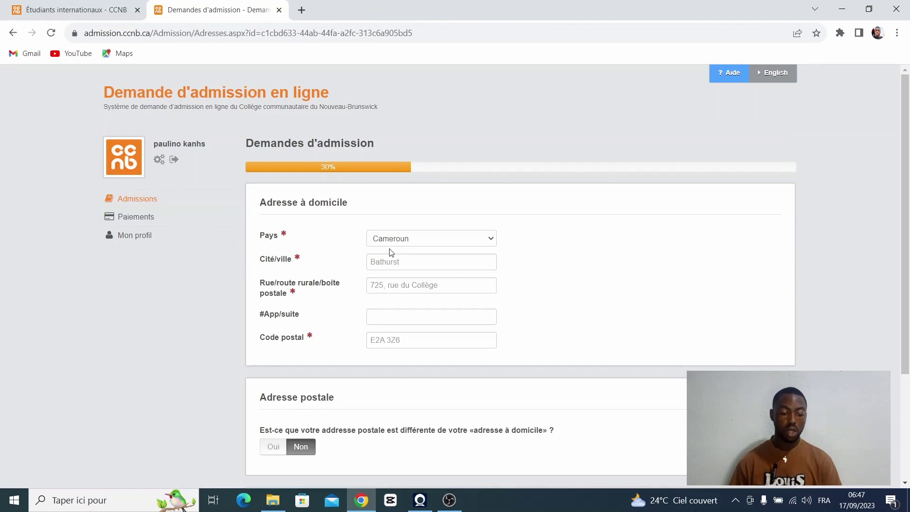
# Step: Fill in city, street and postal code, then pass the Canadian-only education notice
pyautogui.click(397, 262)
pyautogui.write('do')
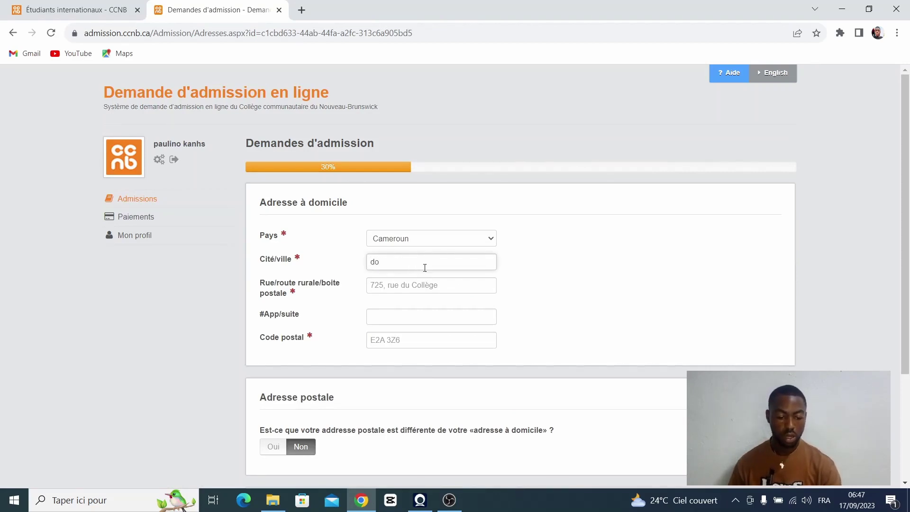
pyautogui.write('ual')
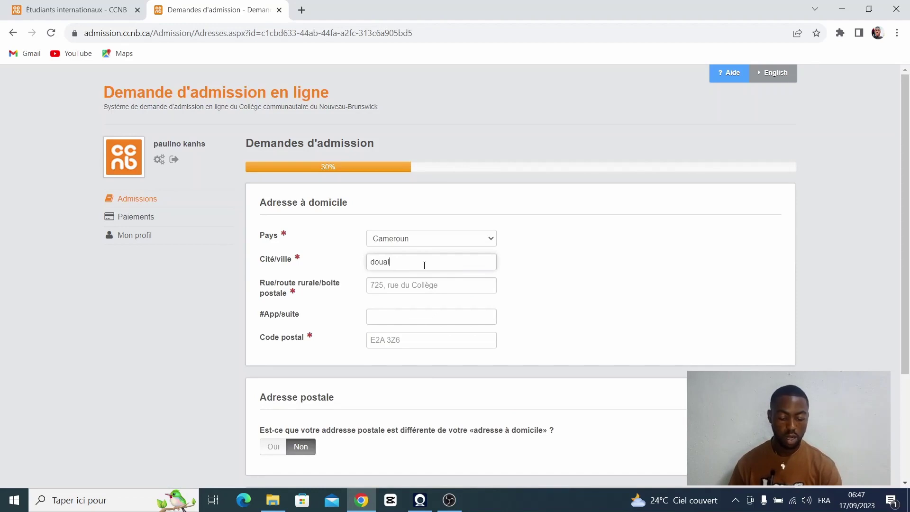
pyautogui.write('a')
pyautogui.click(423, 286)
pyautogui.write('douala')
pyautogui.scroll(-1, 432, 283)
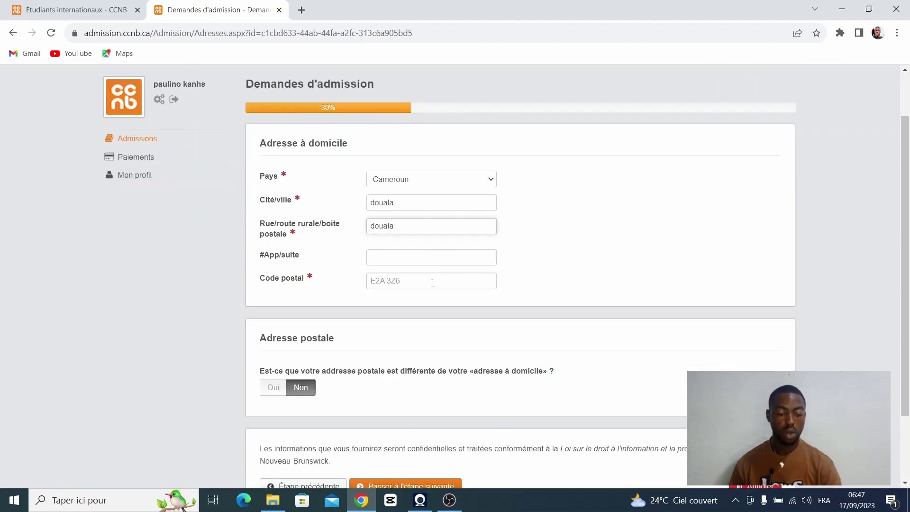
pyautogui.click(428, 284)
pyautogui.write('d')
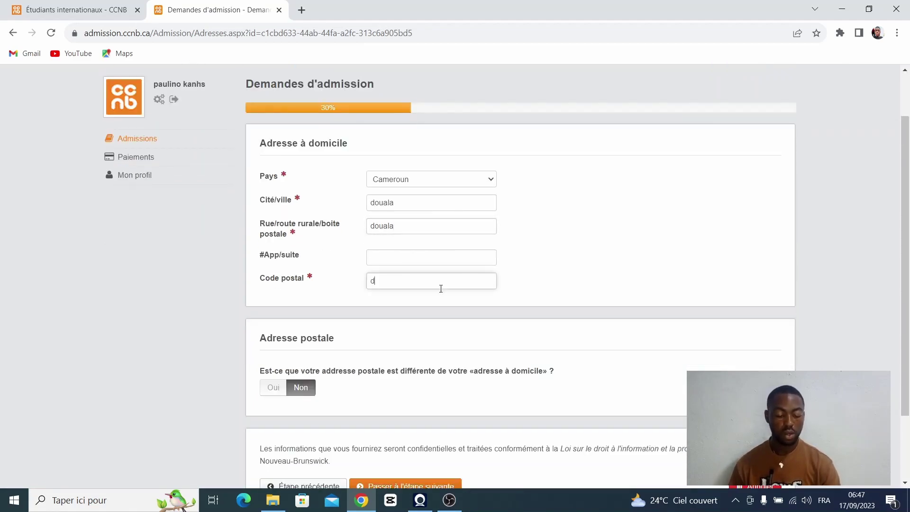
pyautogui.write('ouala')
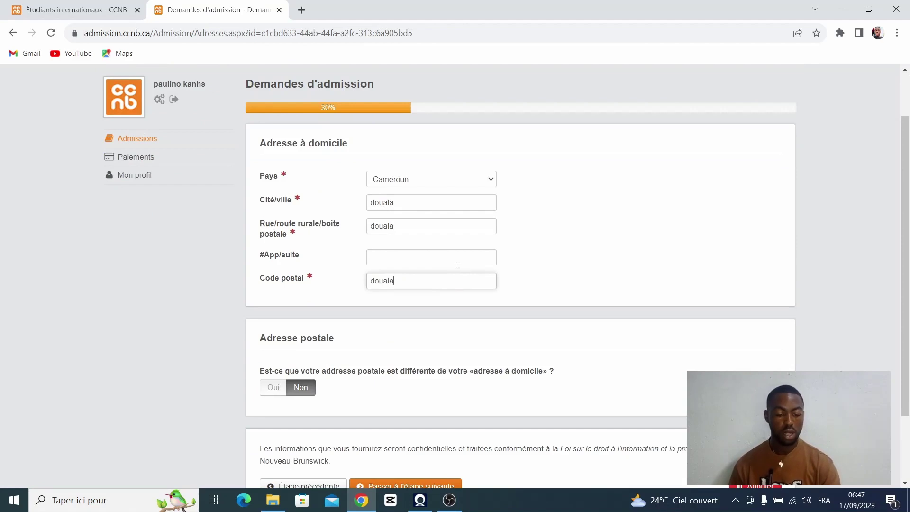
pyautogui.scroll(-1, 455, 265)
pyautogui.scroll(-1, 360, 284)
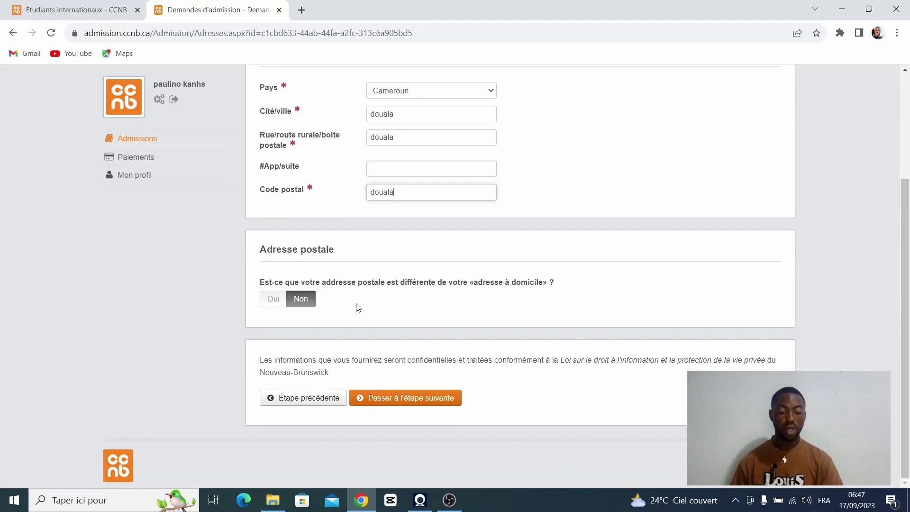
pyautogui.click(433, 401)
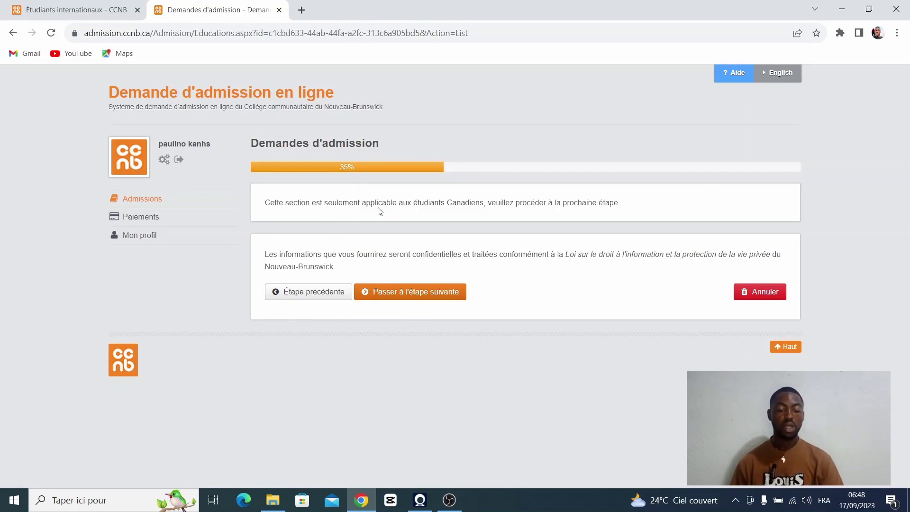
pyautogui.click(424, 292)
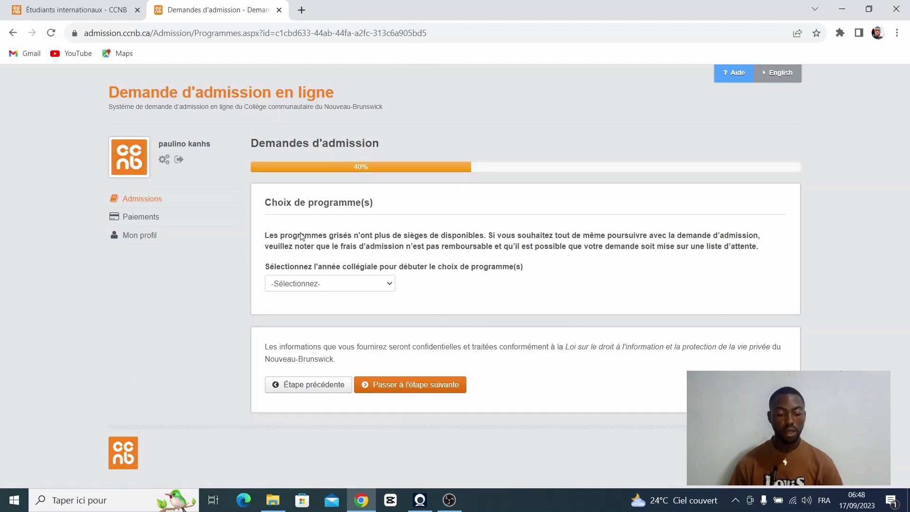
# Step: Choose 2024-2025 as the college year, then browse the Programme list without selecting
pyautogui.click(390, 289)
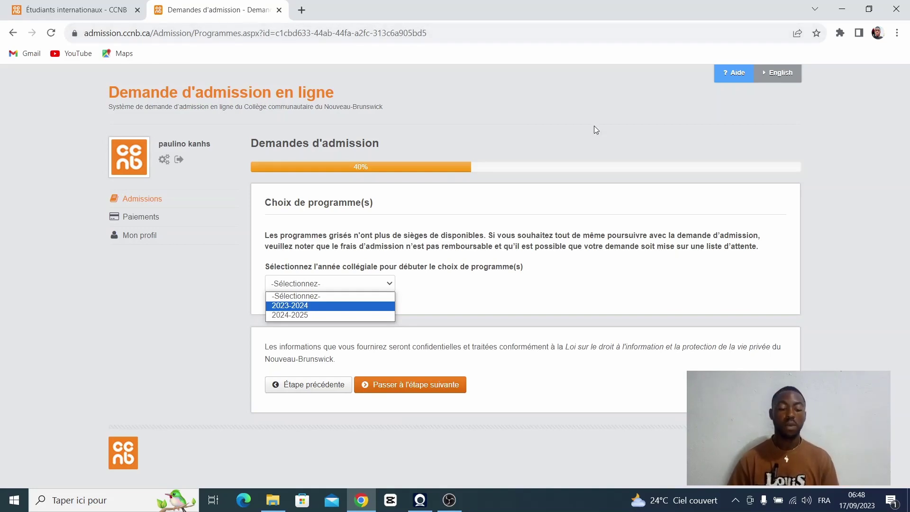
pyautogui.click(316, 315)
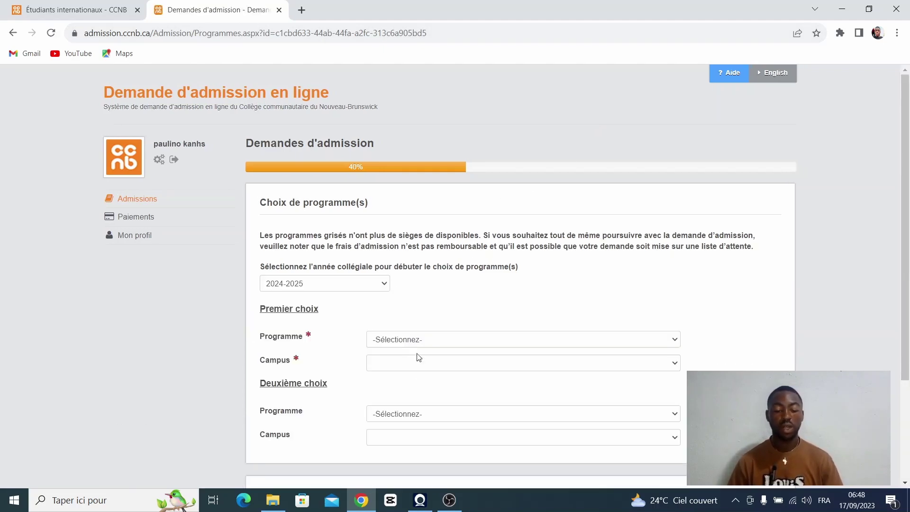
pyautogui.click(397, 341)
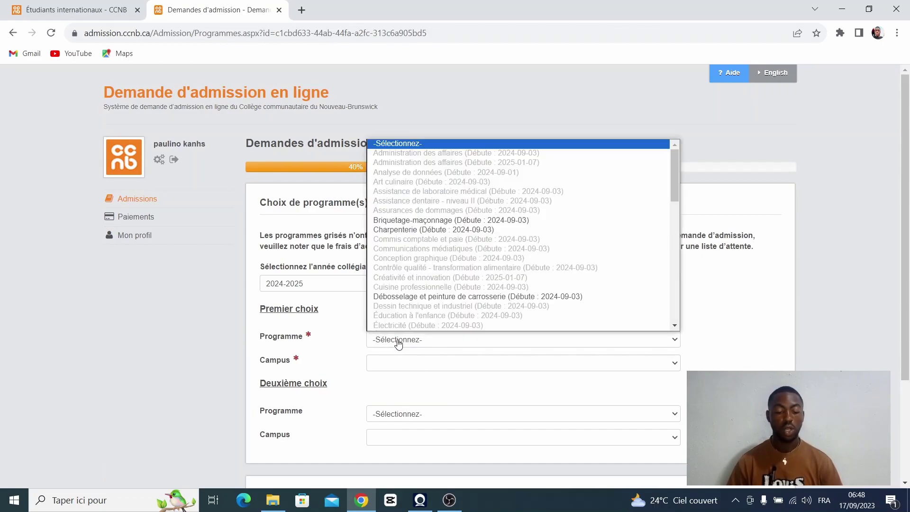
pyautogui.click(341, 273)
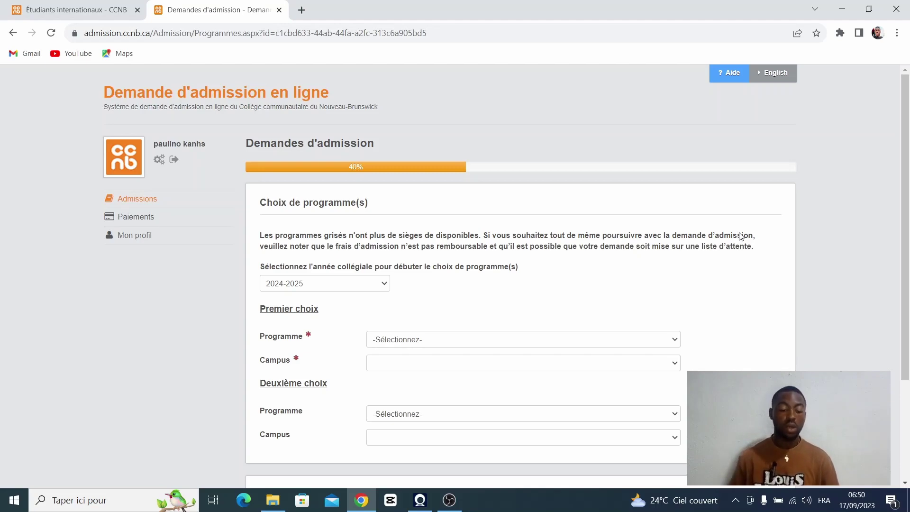
# Step: Set Premier choix to Mécanique d'équipement lourd at Bathurst site de la promenade Youghall
pyautogui.click(475, 338)
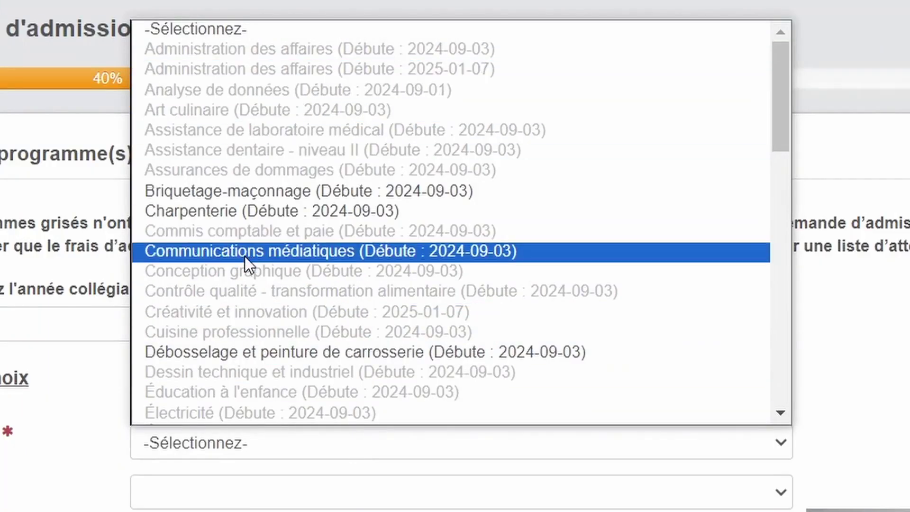
pyautogui.scroll(-15, 238, 299)
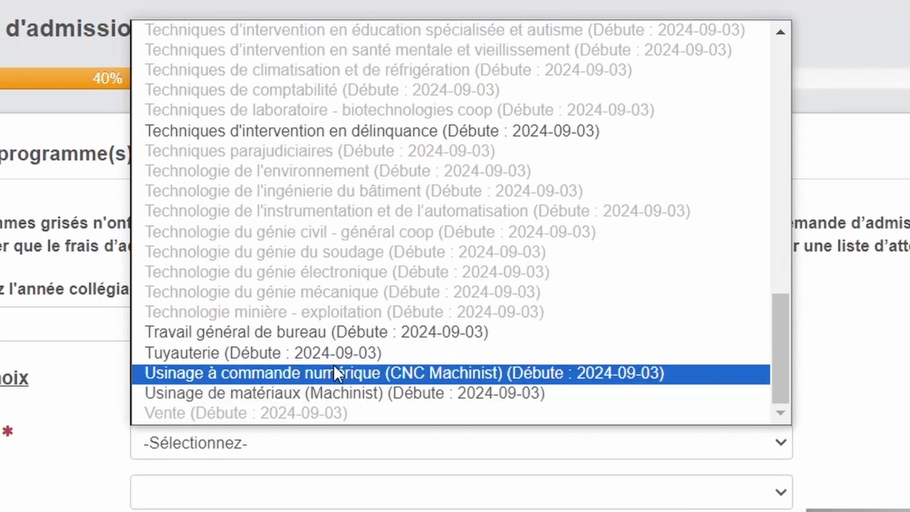
pyautogui.scroll(15, 334, 358)
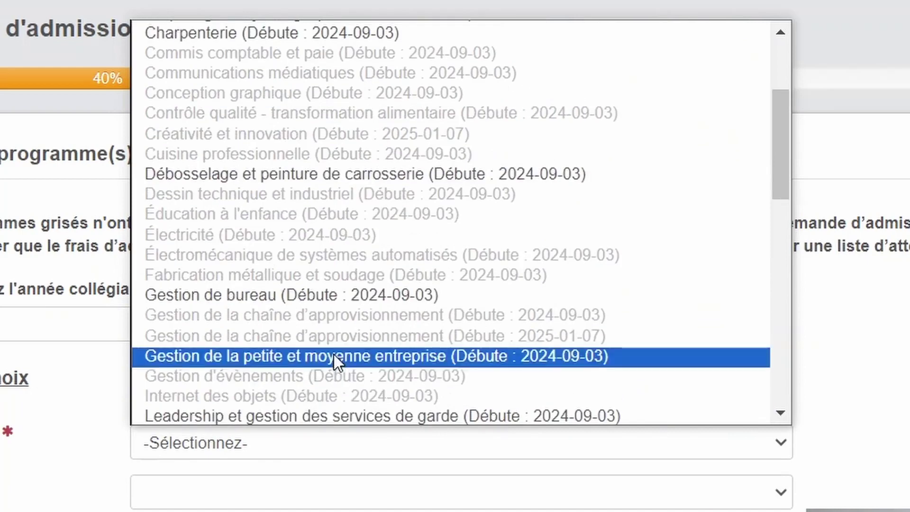
pyautogui.scroll(-4, 333, 328)
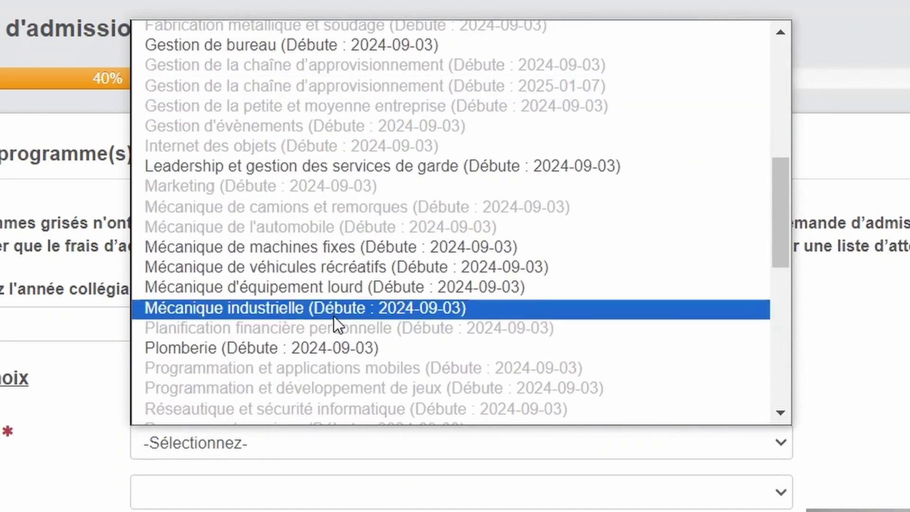
pyautogui.click(334, 291)
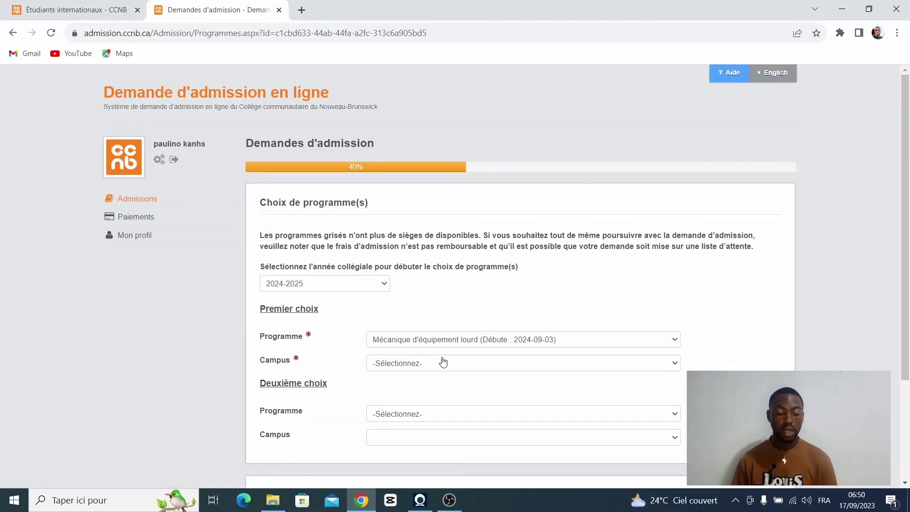
pyautogui.click(441, 367)
pyautogui.click(451, 385)
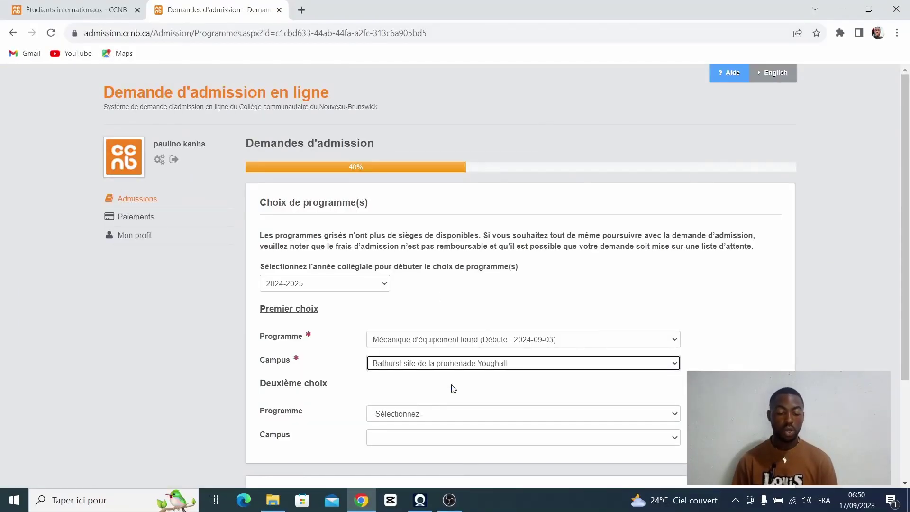
pyautogui.scroll(-2, 454, 388)
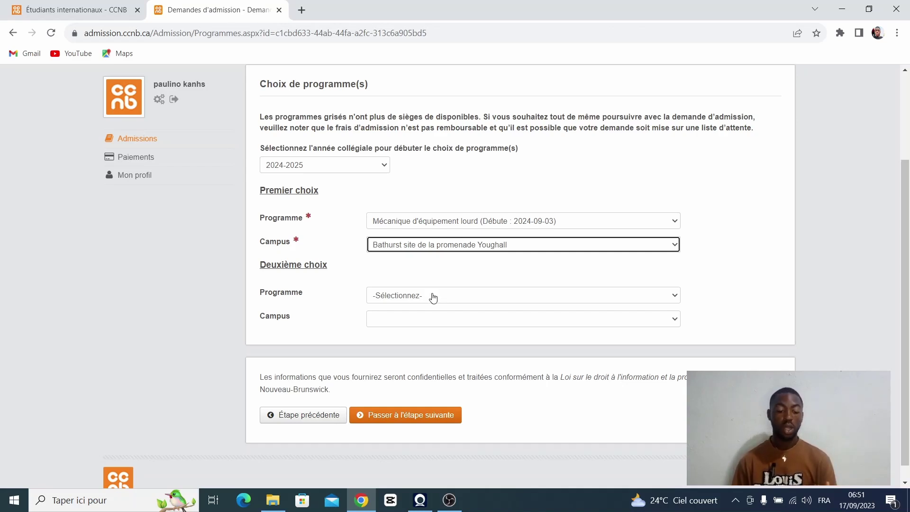
# Step: Set Deuxième choix to Mécanique de machines fixes at Bathurst and continue to consent
pyautogui.click(433, 296)
pyautogui.scroll(-1, 434, 272)
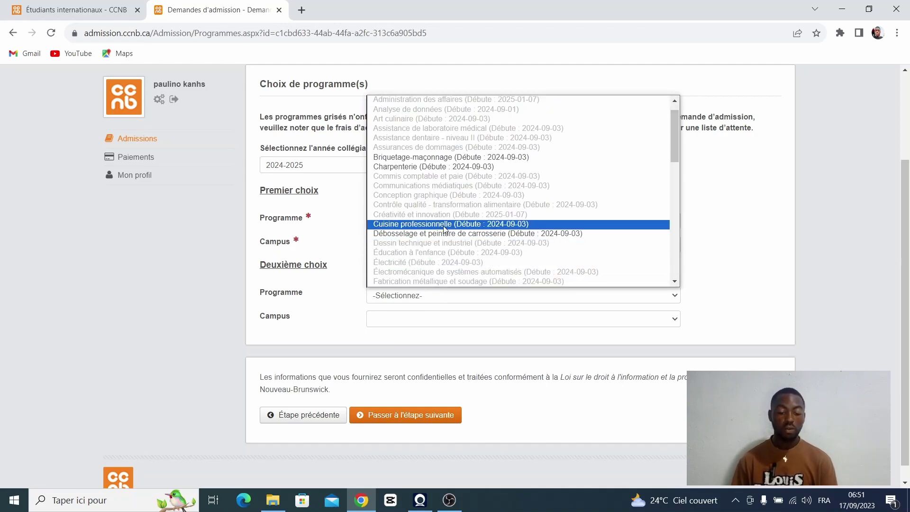
pyautogui.scroll(1, 446, 227)
pyautogui.scroll(-10, 444, 222)
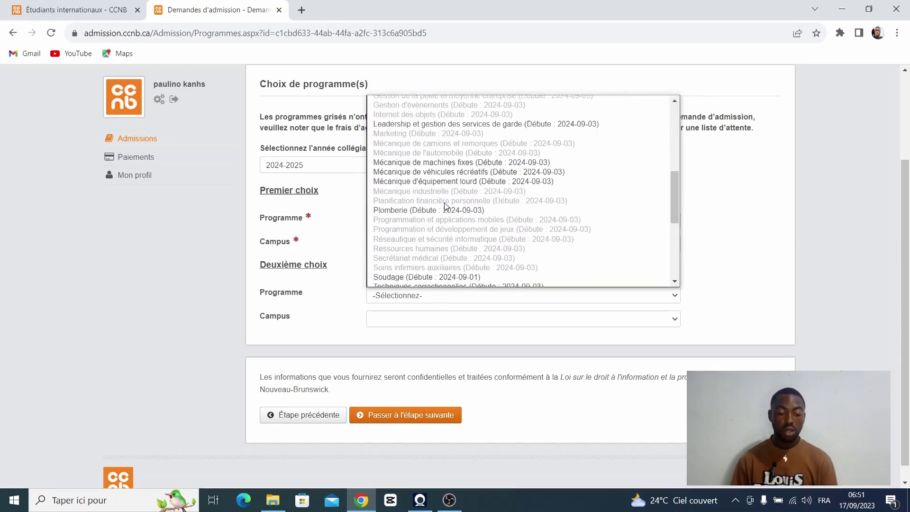
pyautogui.scroll(4, 448, 187)
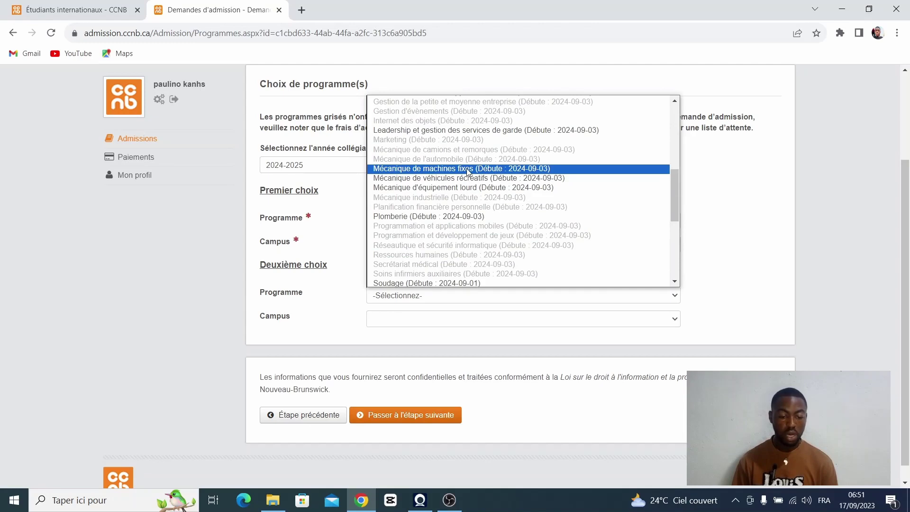
pyautogui.click(467, 169)
pyautogui.scroll(-3, 448, 346)
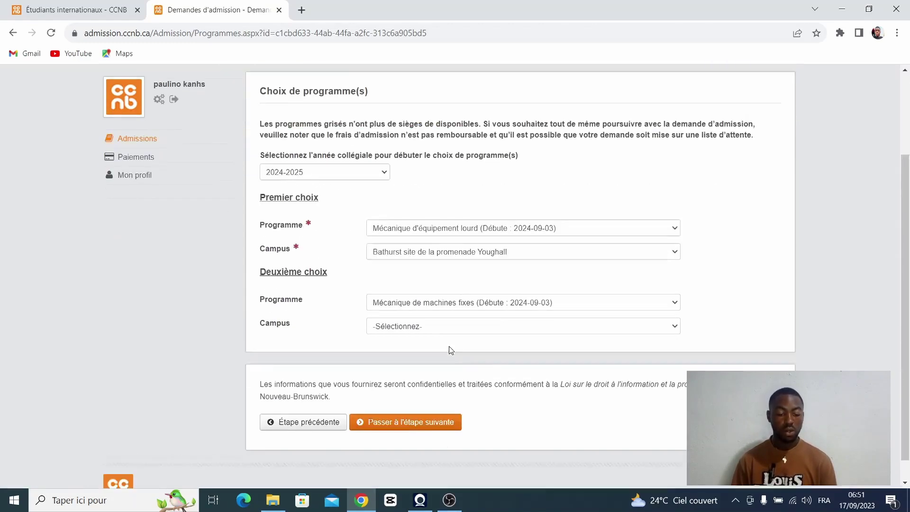
pyautogui.click(444, 321)
pyautogui.click(442, 343)
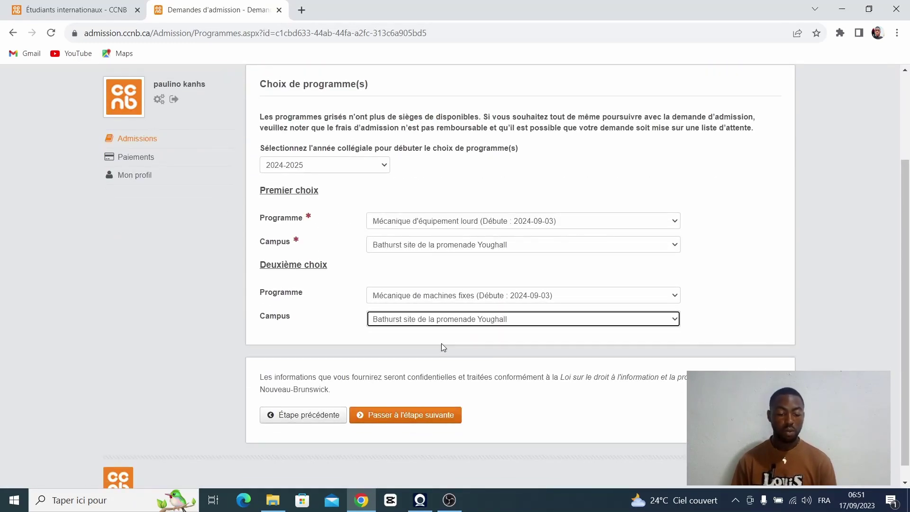
pyautogui.scroll(-1, 467, 304)
pyautogui.click(401, 393)
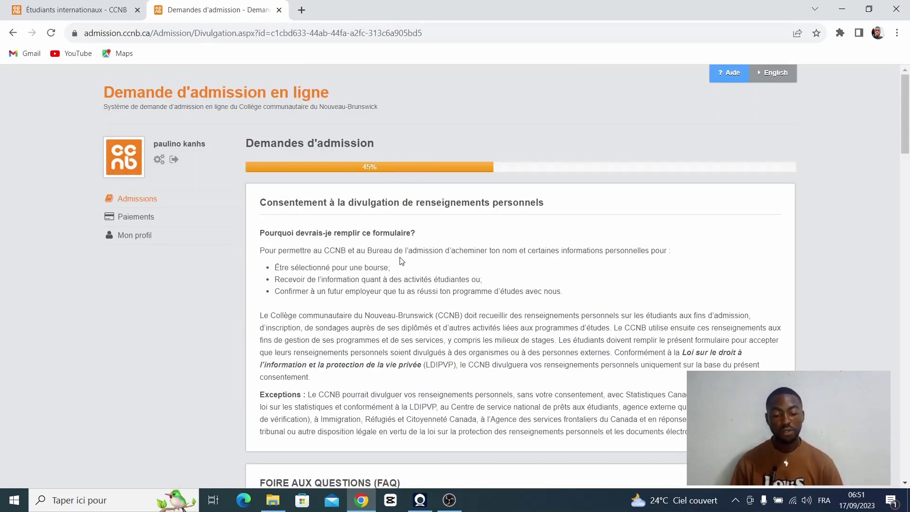
pyautogui.scroll(-3, 402, 260)
pyautogui.scroll(-11, 402, 261)
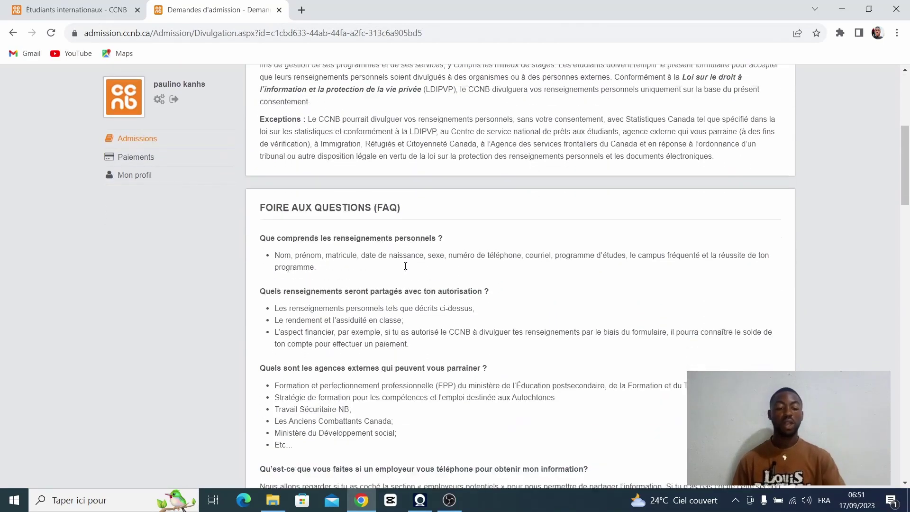
pyautogui.scroll(-4, 405, 266)
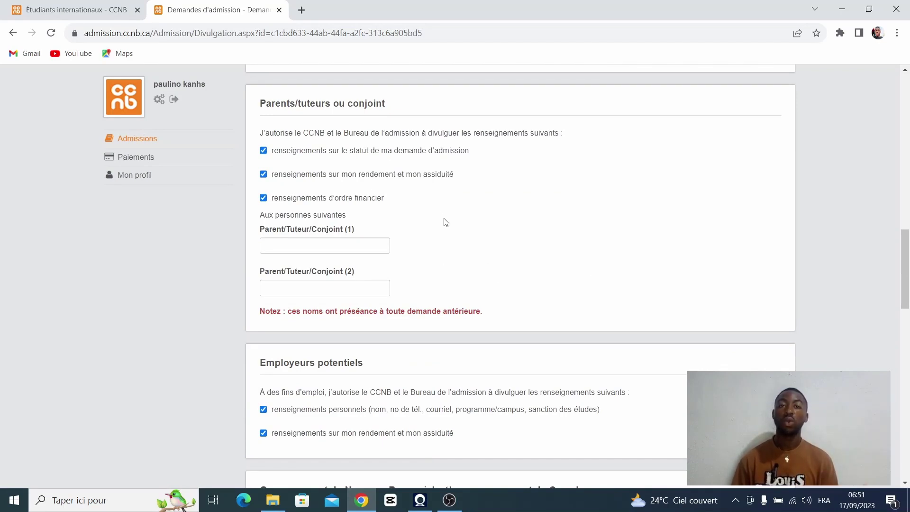
# Step: Enter the two parent/guardian names, then scroll down to the consent checkbox
pyautogui.click(363, 245)
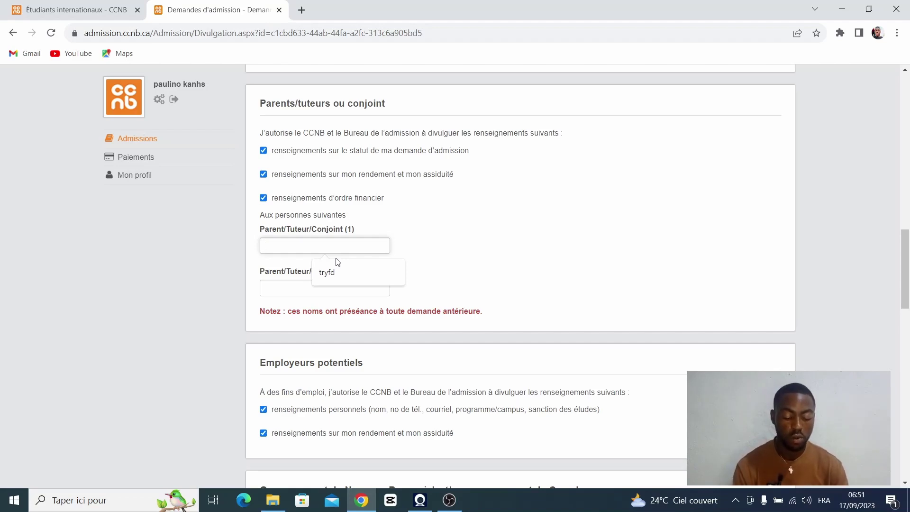
pyautogui.press('Tab')
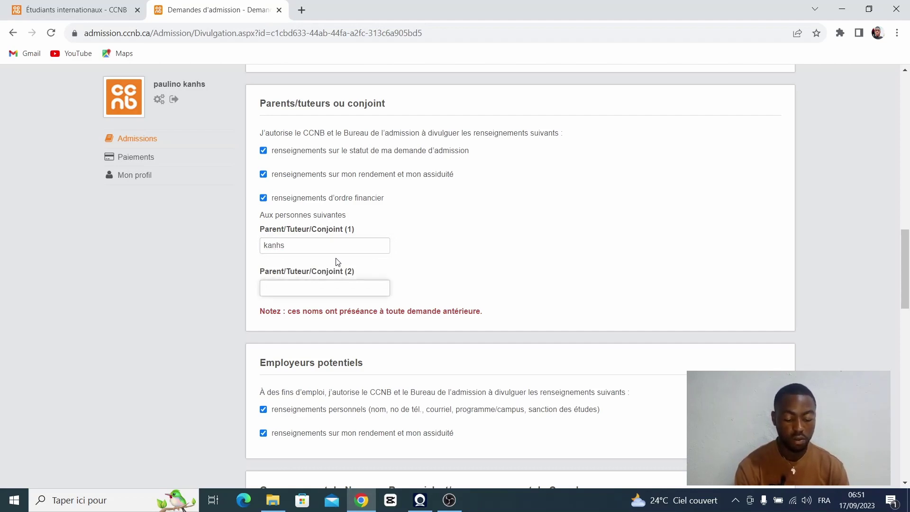
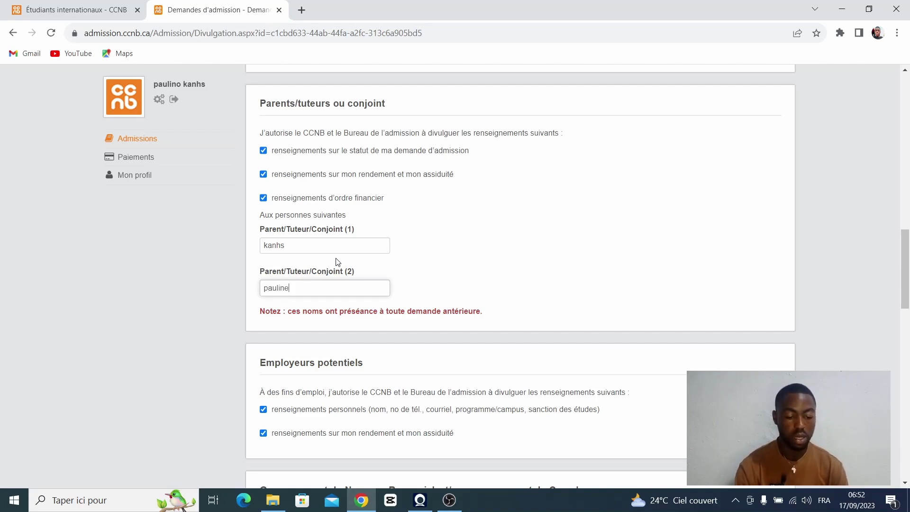
pyautogui.scroll(-3, 342, 216)
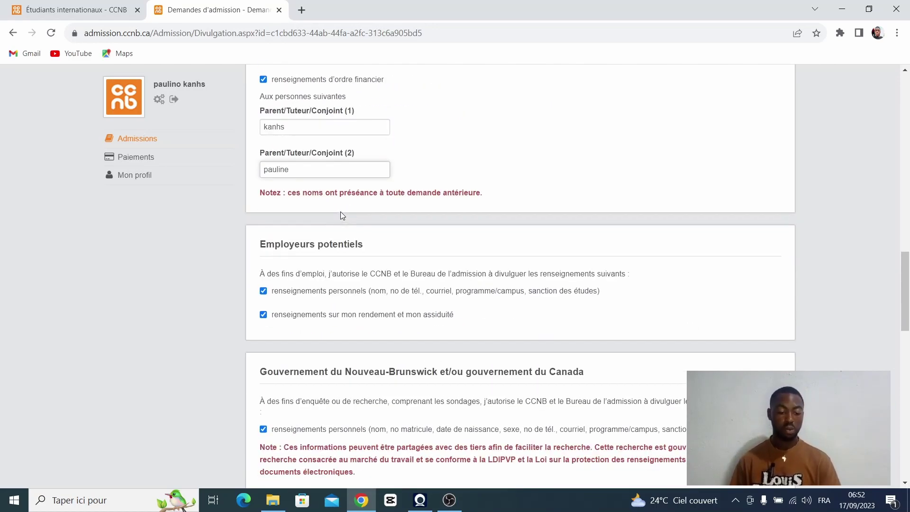
pyautogui.scroll(-15, 340, 213)
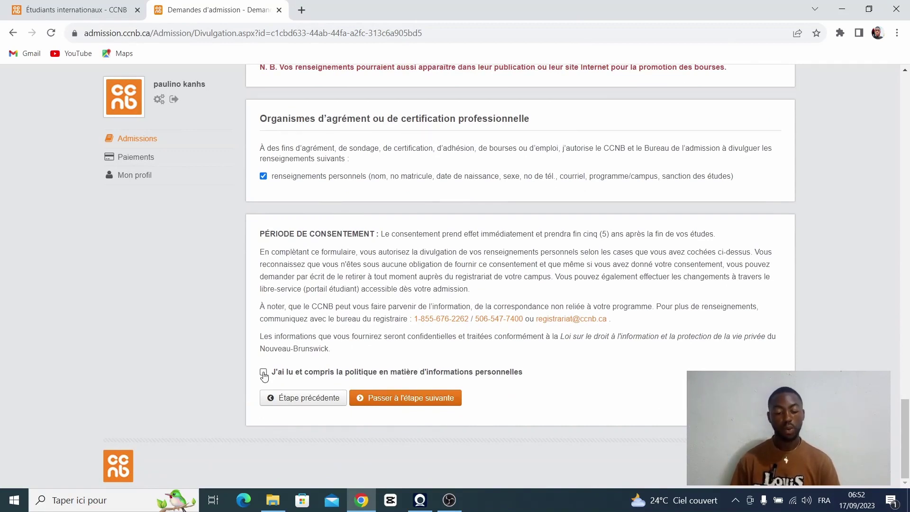
pyautogui.click(264, 372)
pyautogui.click(389, 397)
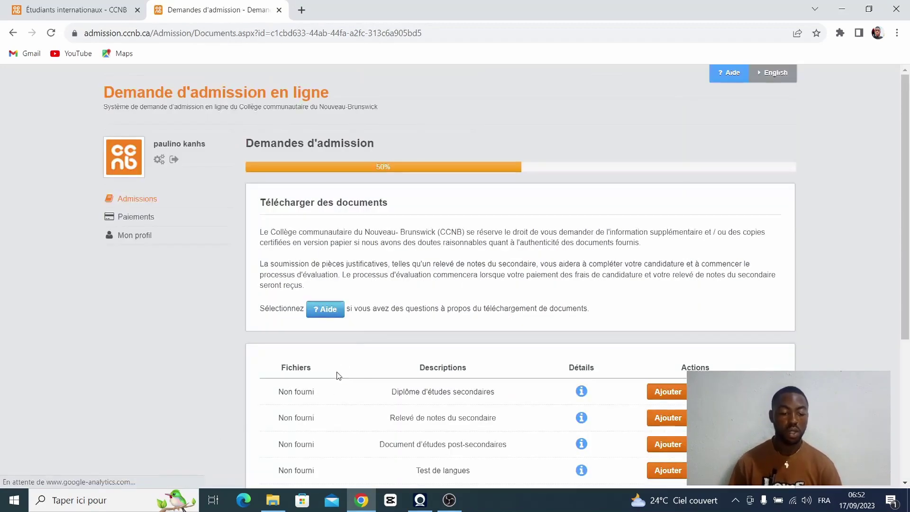
pyautogui.scroll(-4, 364, 298)
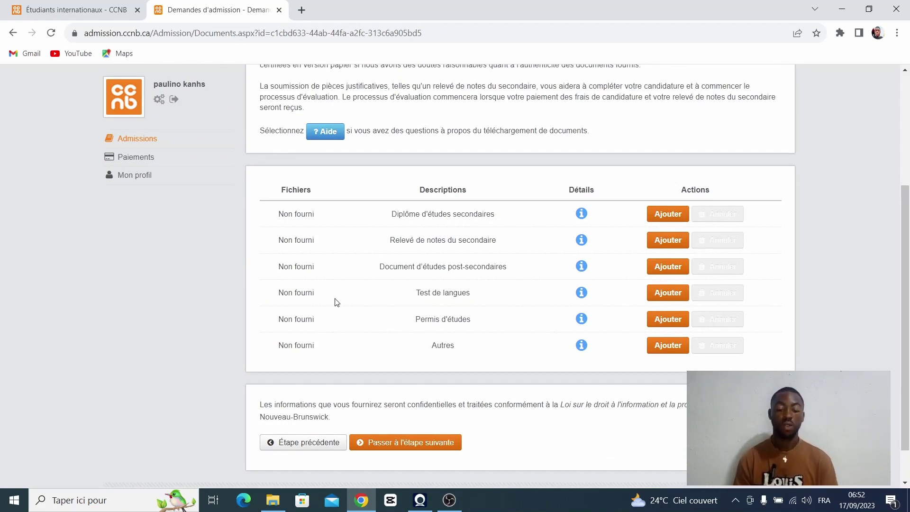
pyautogui.click(673, 217)
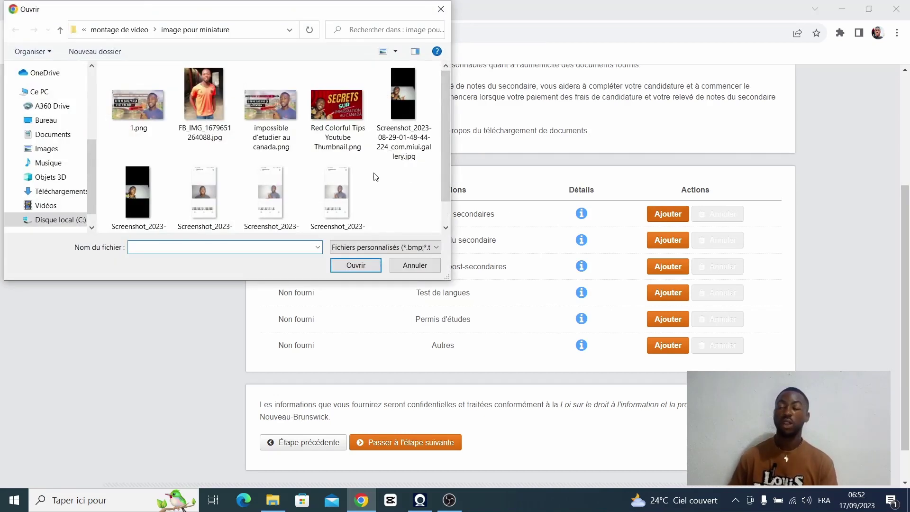
pyautogui.click(144, 110)
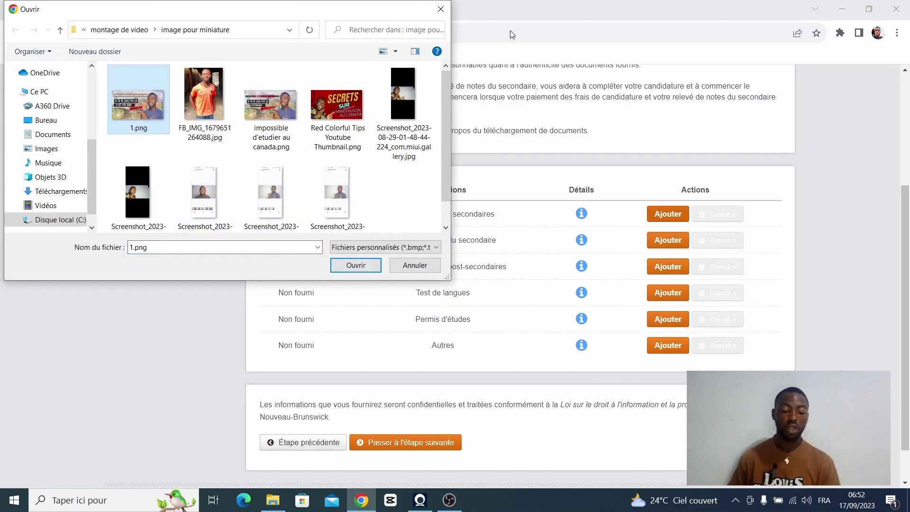
pyautogui.click(442, 10)
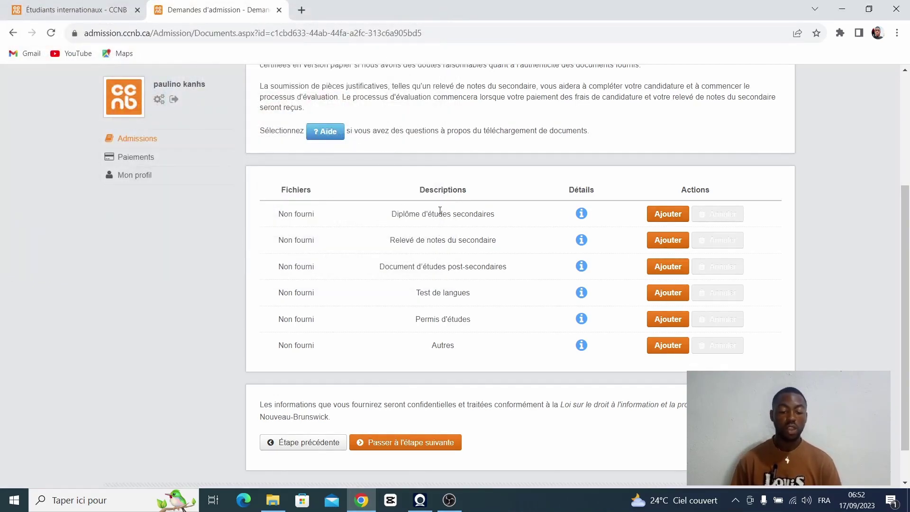
pyautogui.click(582, 213)
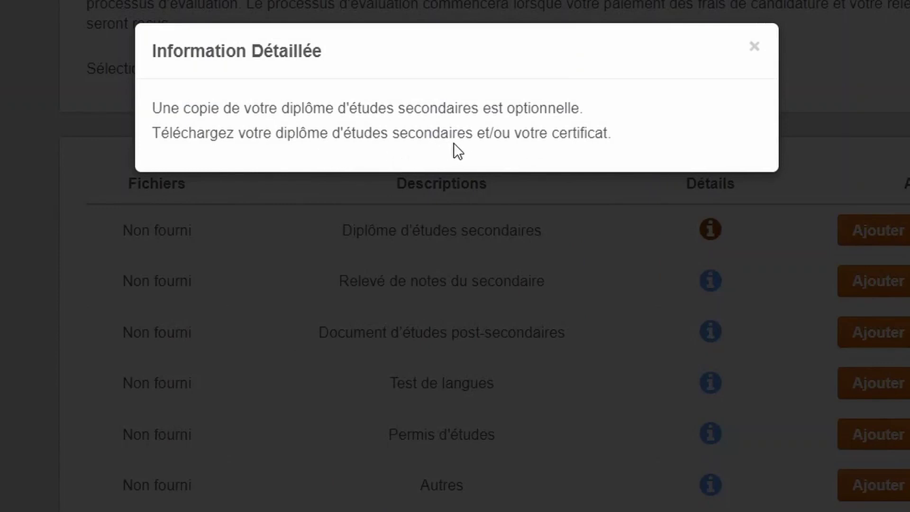
pyautogui.click(493, 245)
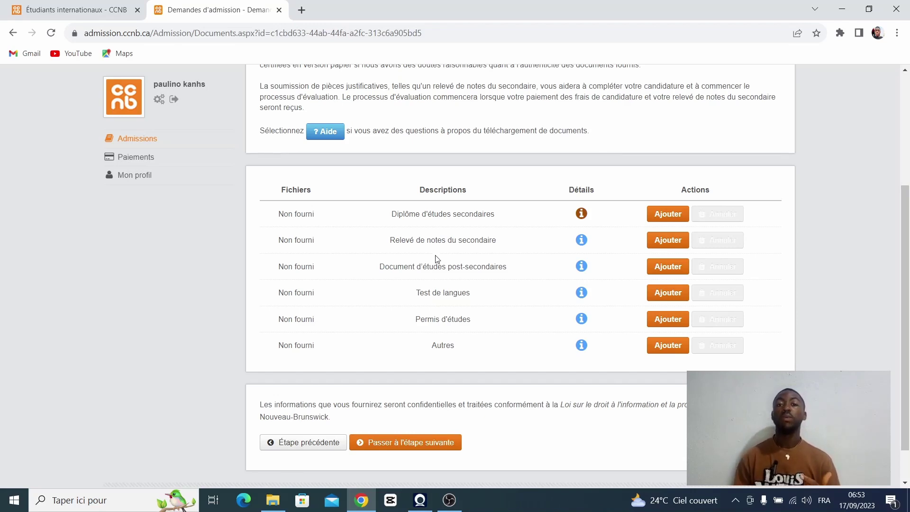
pyautogui.rightClick(91, 388)
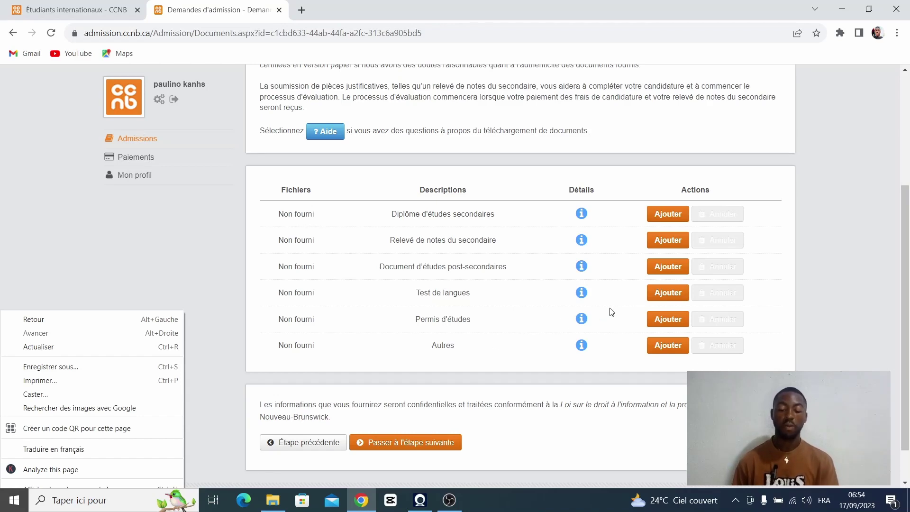
pyautogui.click(581, 346)
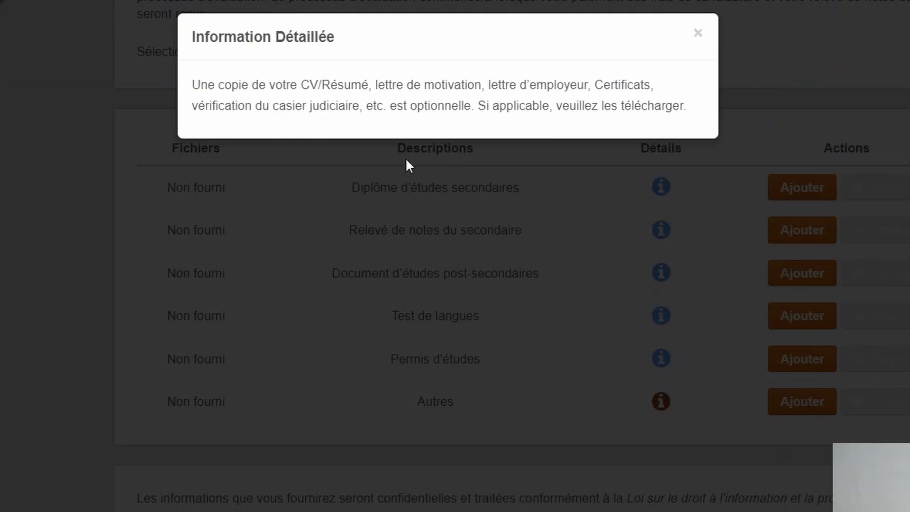
pyautogui.click(433, 241)
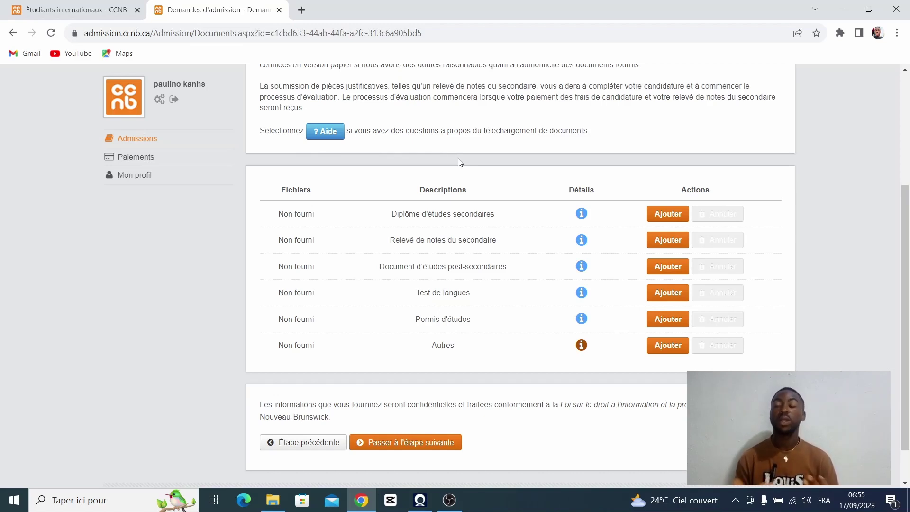
# Step: Pass the documents step and keep Crédit ou Débit (en ligne) for the 100,00 $ fee
pyautogui.click(405, 443)
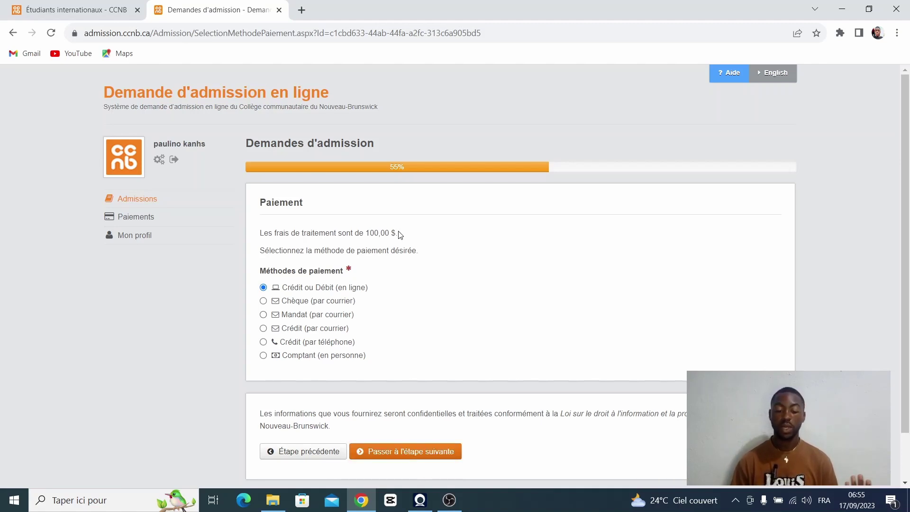
pyautogui.scroll(-1, 333, 360)
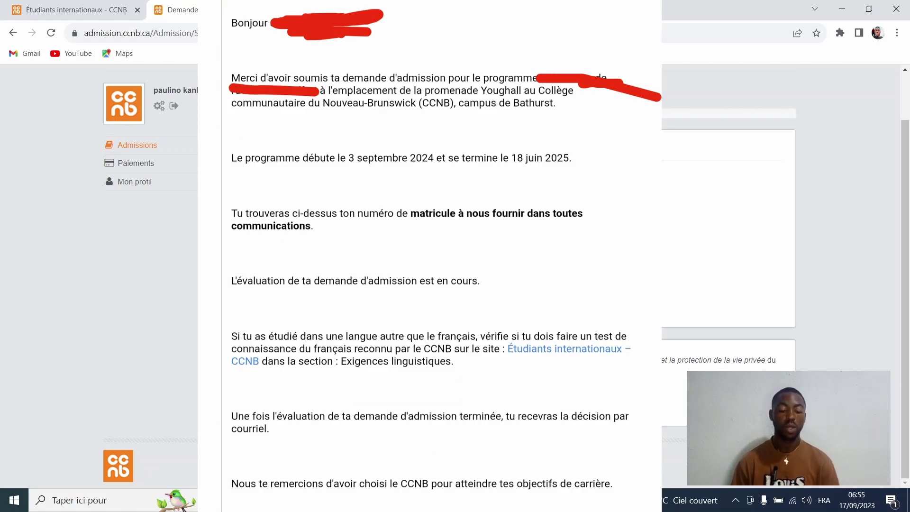
pyautogui.click(417, 399)
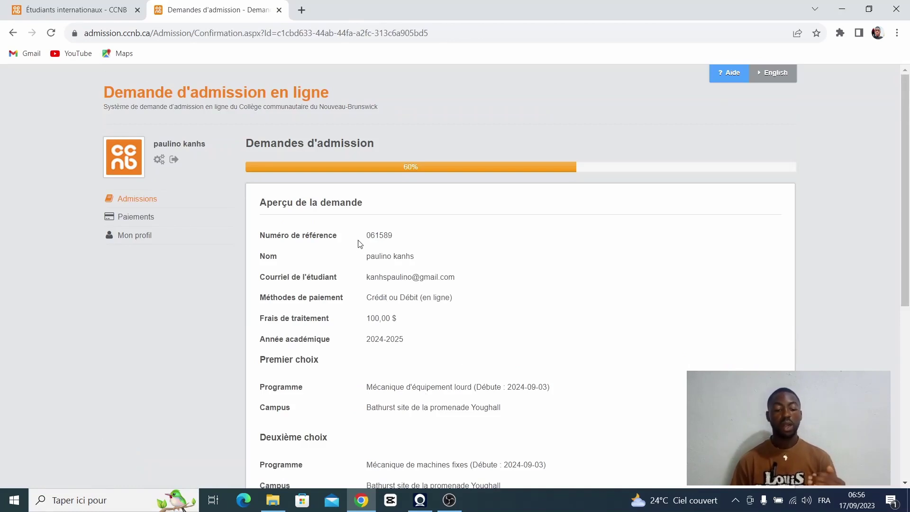
# Step: Scroll through the Aperçu de la demande to review programme choices and documents
pyautogui.scroll(-1, 394, 251)
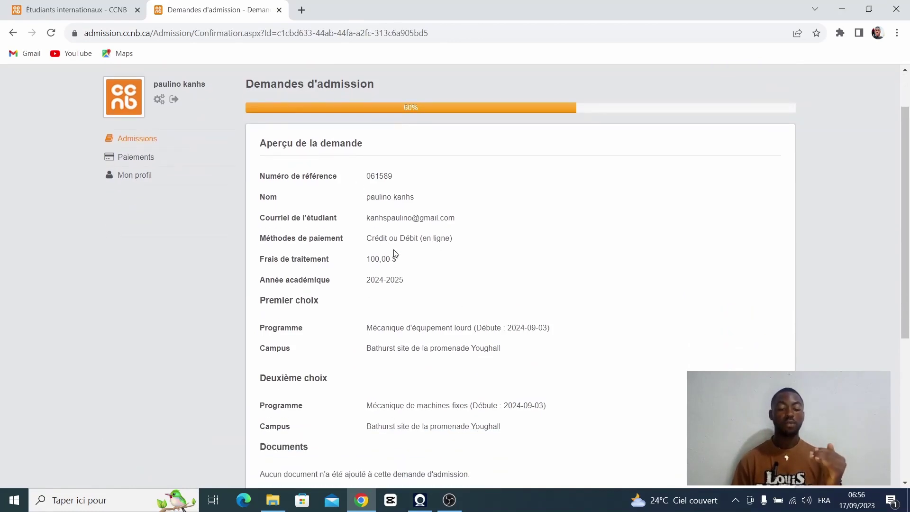
pyautogui.scroll(-2, 398, 262)
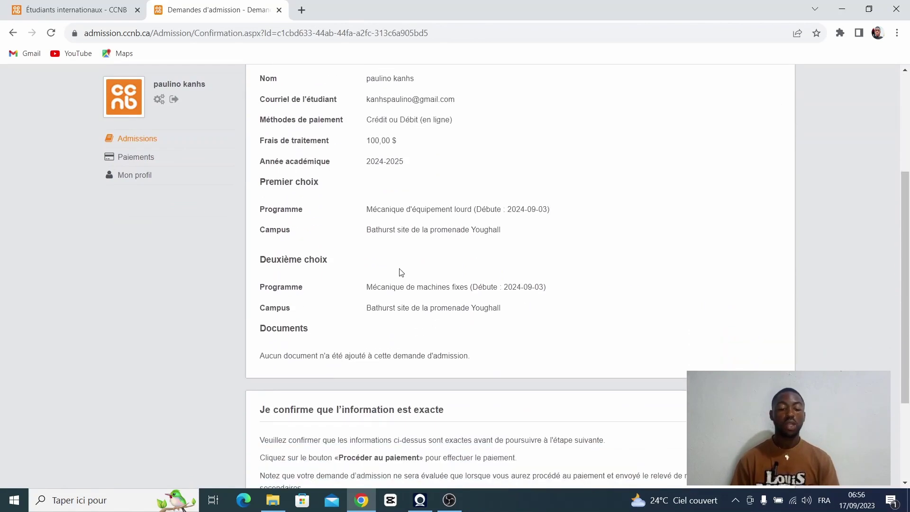
pyautogui.scroll(2, 400, 270)
pyautogui.scroll(-2, 399, 280)
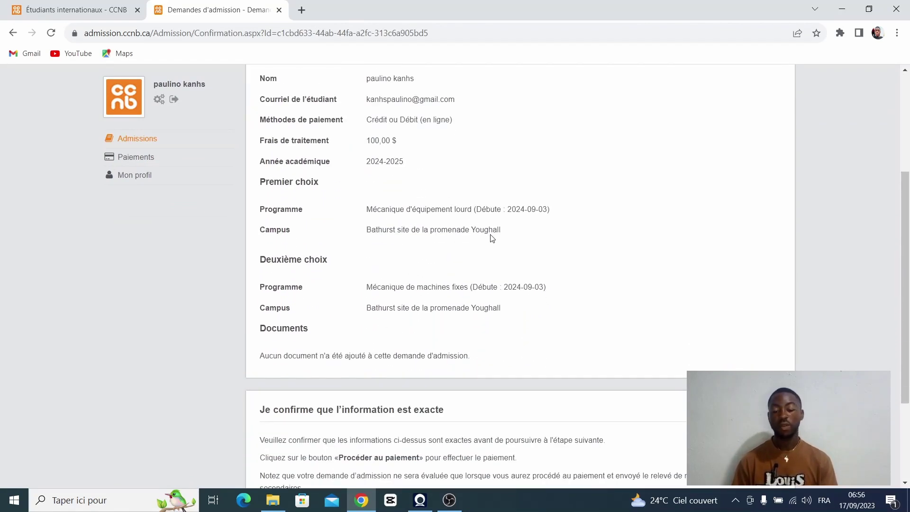
pyautogui.scroll(-3, 358, 341)
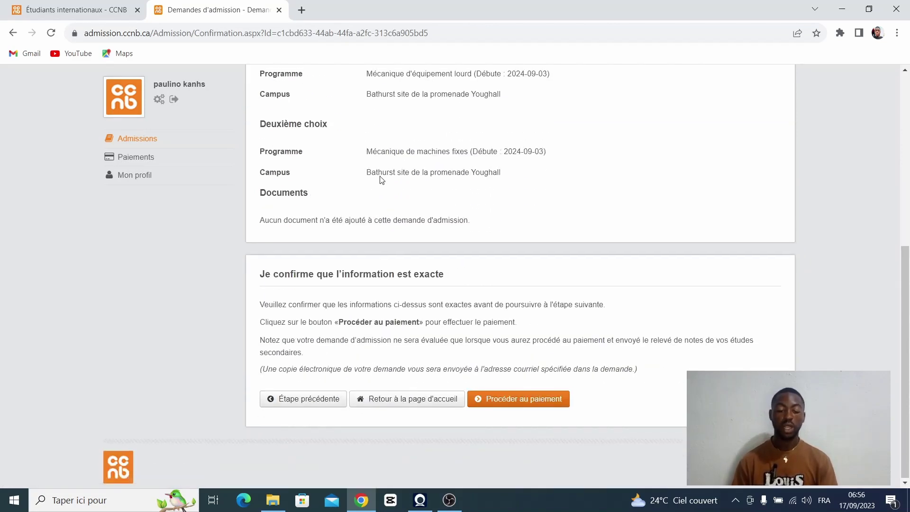
pyautogui.scroll(4, 380, 179)
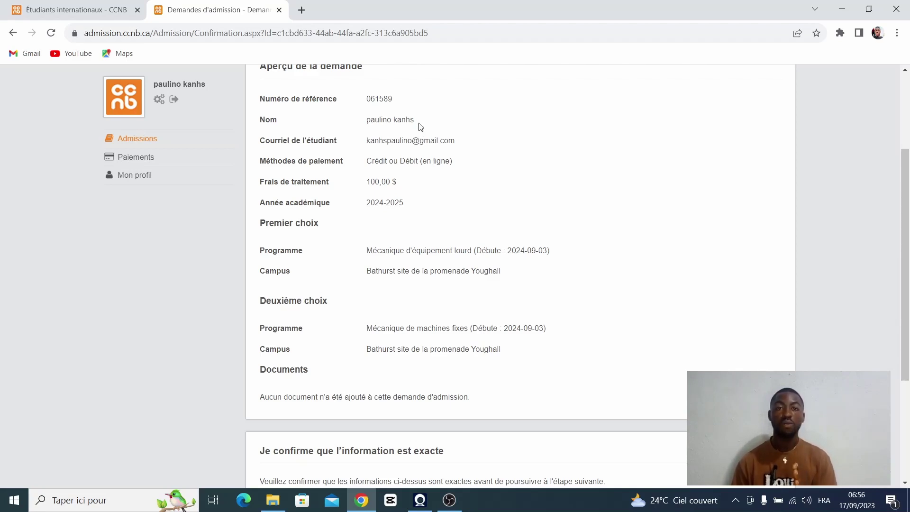
pyautogui.scroll(-4, 420, 126)
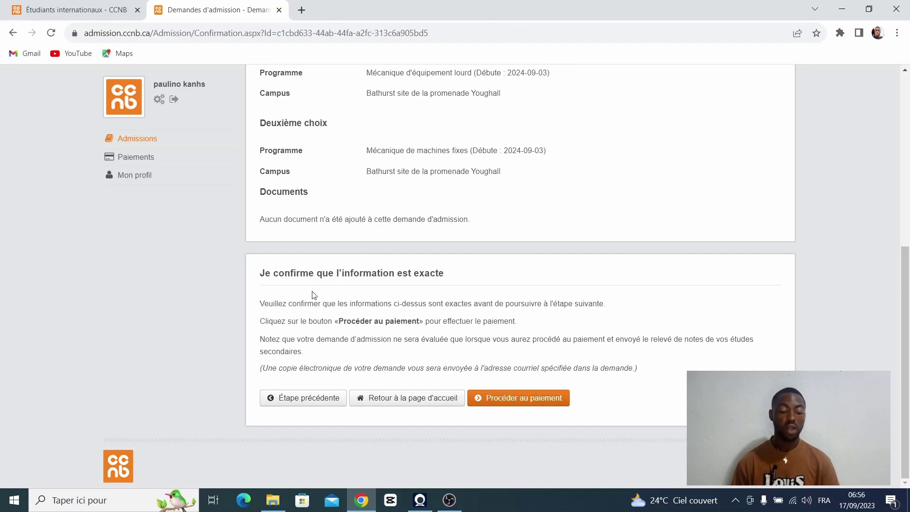
# Step: Proceed to pay the 100,00 $ processing fee on the Service New Brunswick page
pyautogui.click(510, 405)
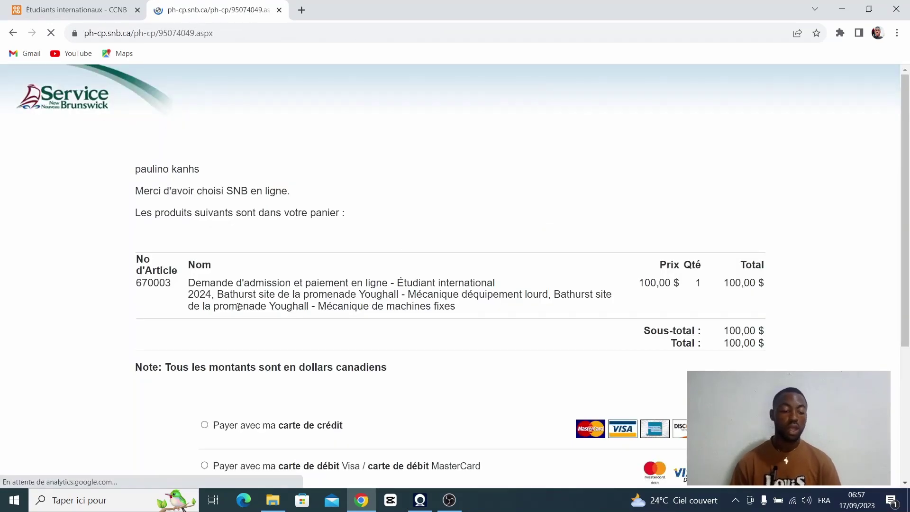
pyautogui.scroll(-1, 246, 292)
pyautogui.scroll(-4, 246, 292)
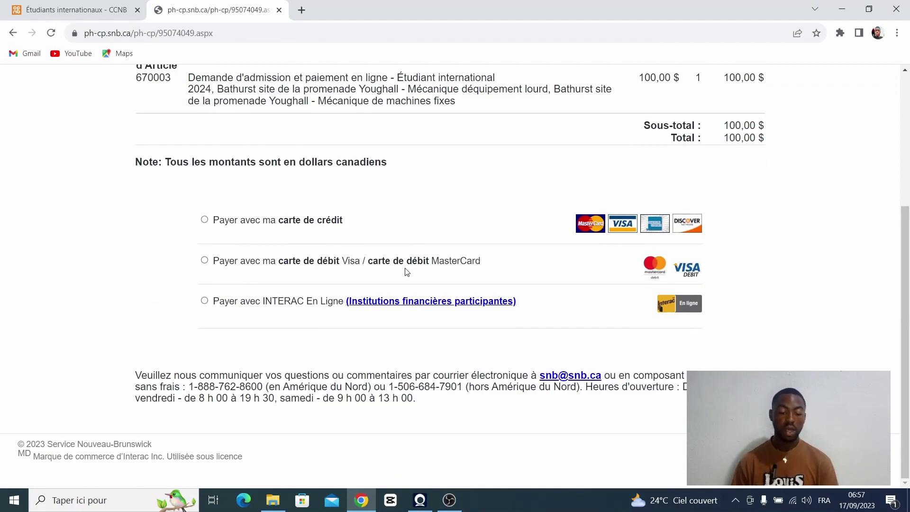
# Step: Select Payer avec ma carte de crédit, review the card form, then go back without paying
pyautogui.click(204, 220)
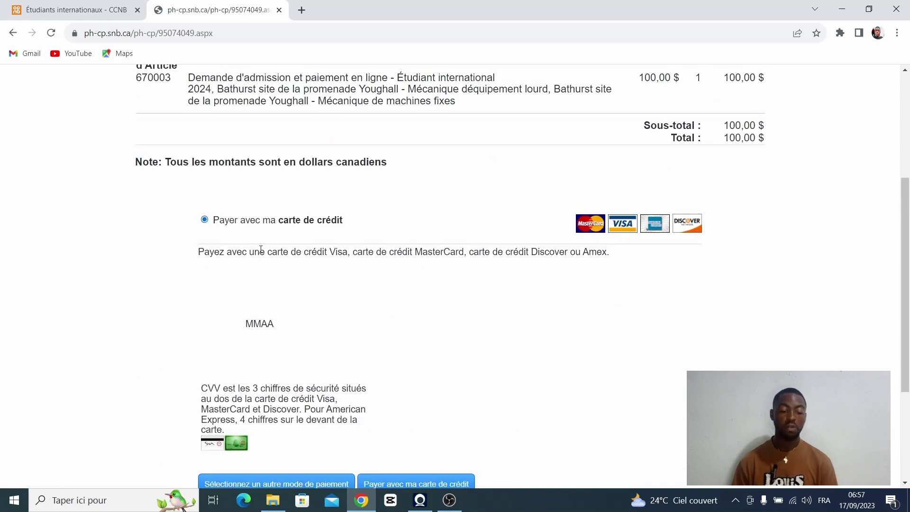
pyautogui.scroll(-1, 223, 237)
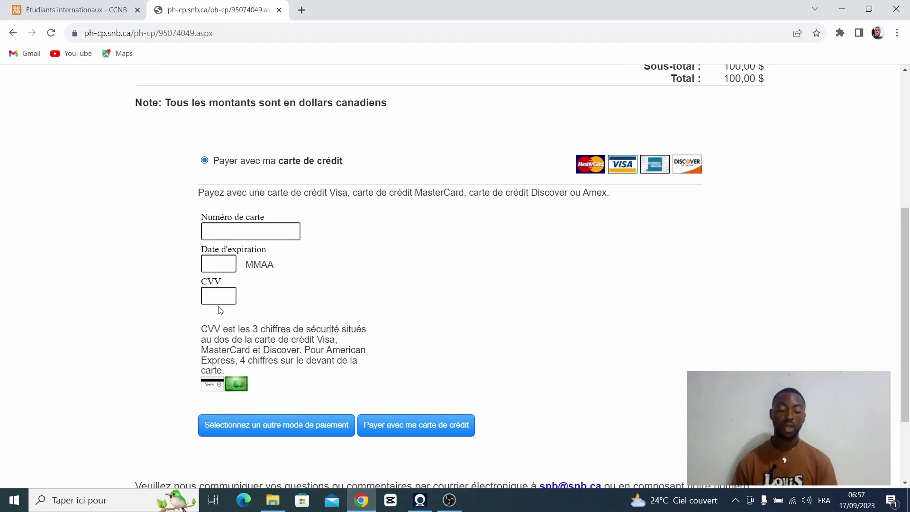
pyautogui.scroll(-2, 228, 305)
pyautogui.scroll(-1, 258, 307)
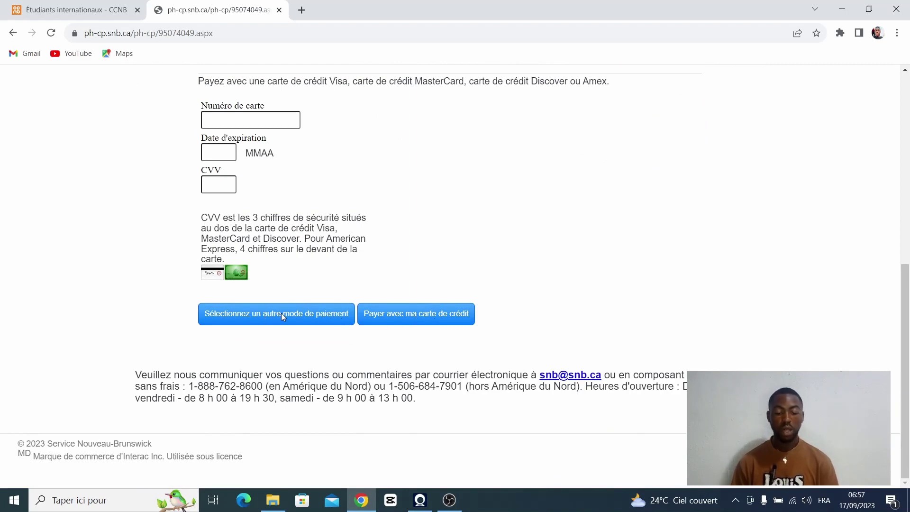
pyautogui.scroll(5, 335, 264)
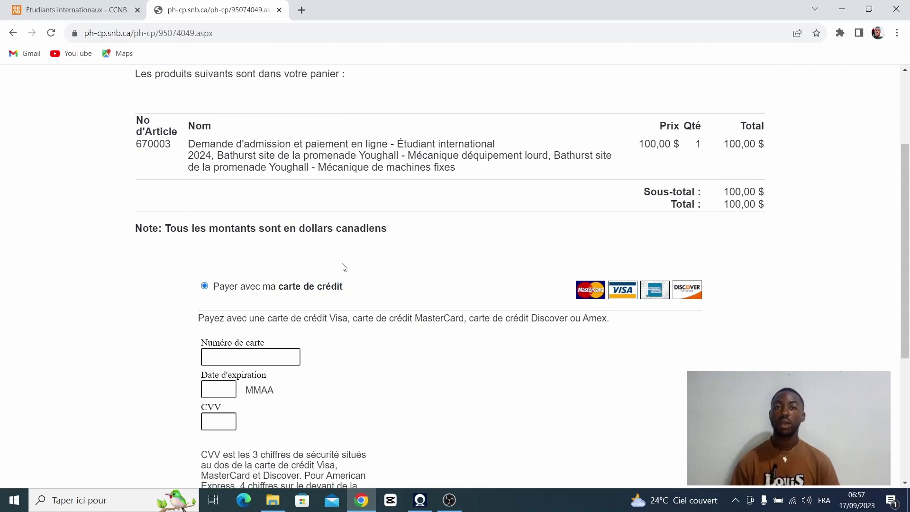
pyautogui.scroll(3, 351, 261)
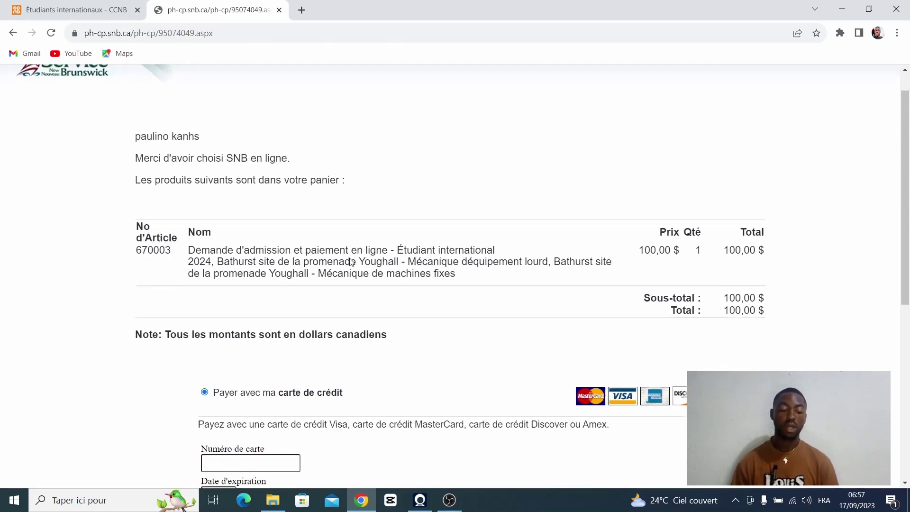
pyautogui.click(14, 34)
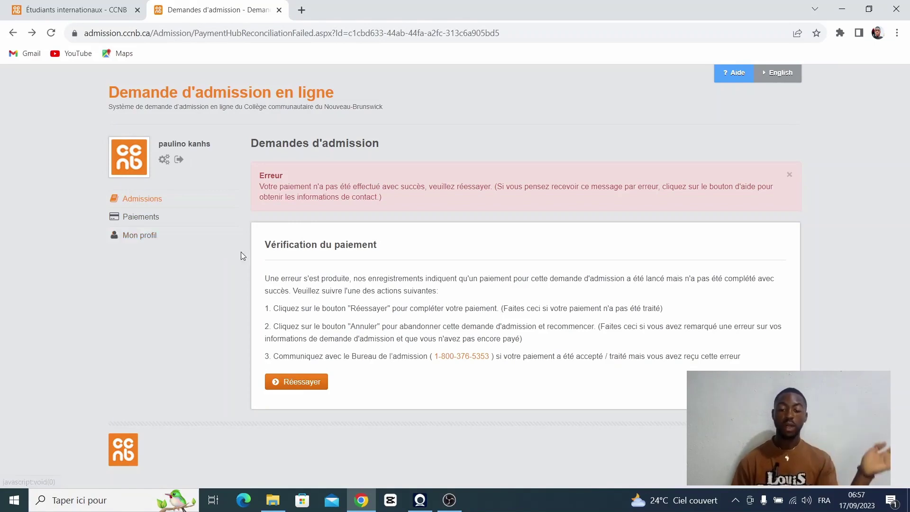
# Step: Open Paiements from the left sidebar to view the empty fee-payment list
pyautogui.click(135, 222)
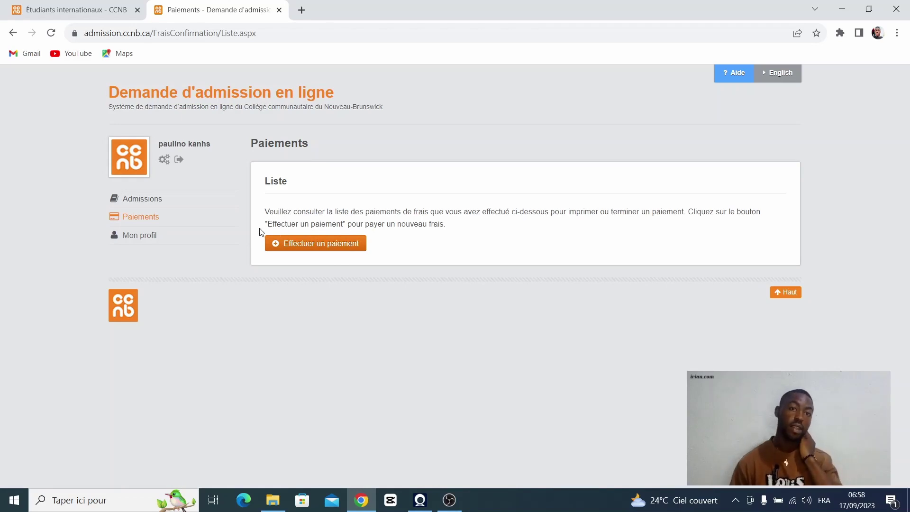
# Step: Start a new fee payment to reach the Matricule entry page for unpaid fees
pyautogui.click(317, 243)
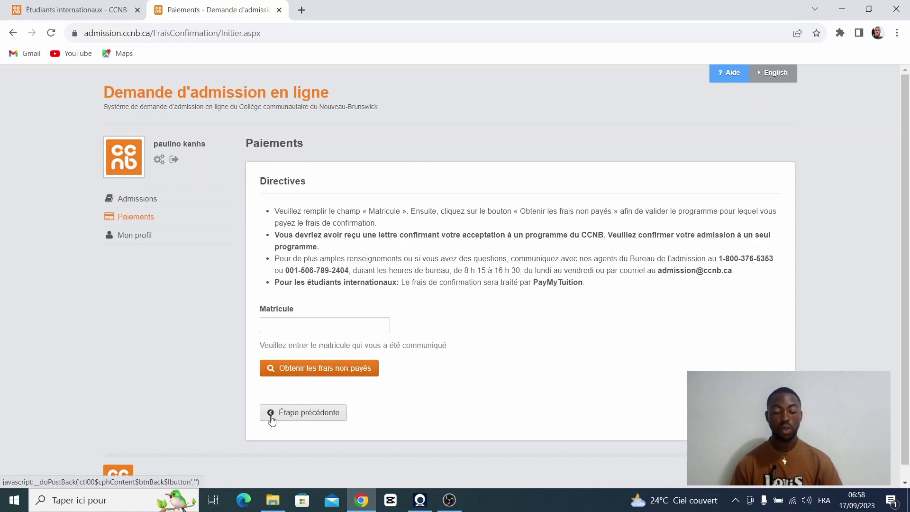
# Step: Go back with Étape précédente to the Paiements list showing Effectuer un paiement
pyautogui.click(271, 415)
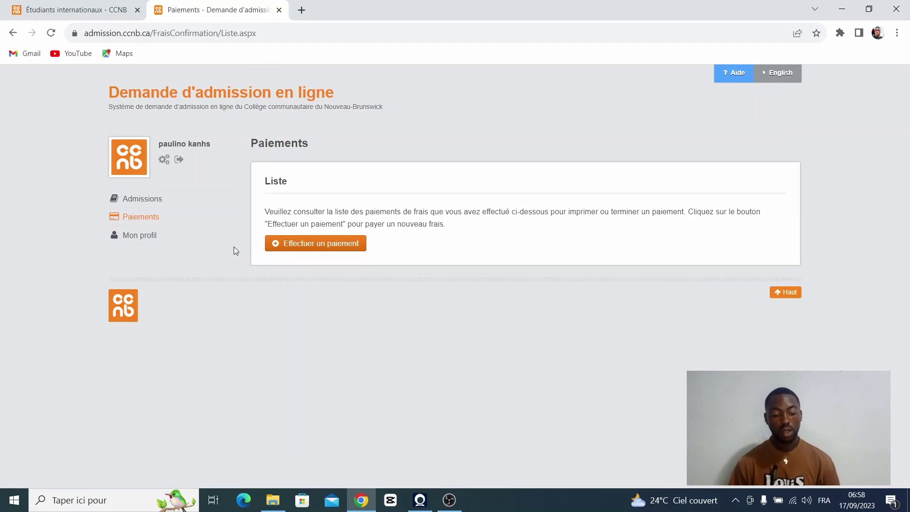